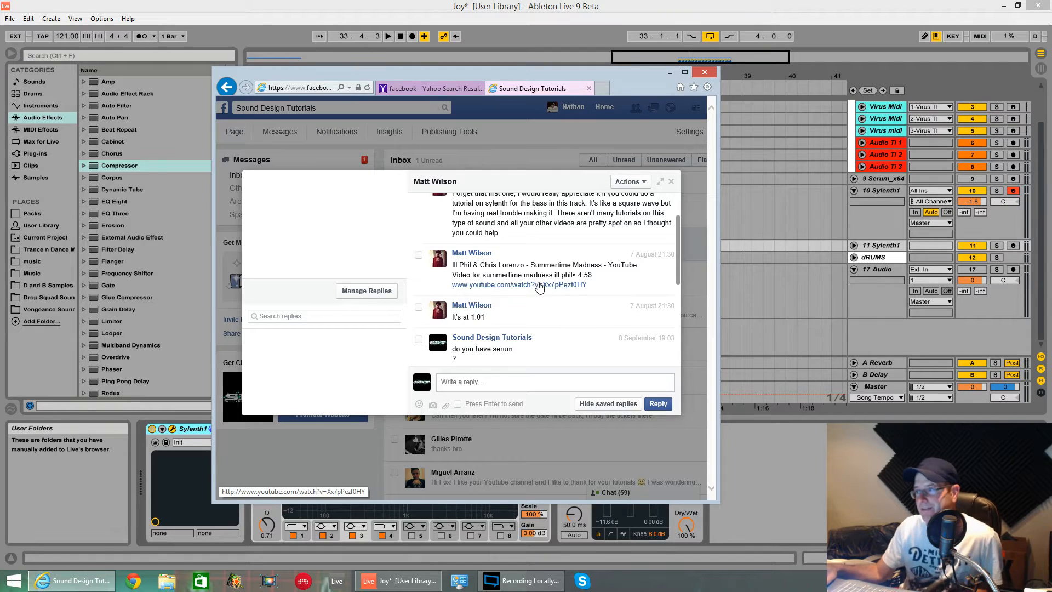
Read the viewer's bass tutorial request in the Facebook conversation and switch back to the Ableton Live project
{"action": "scroll", "coordinate": [538, 285], "scroll_direction": "up", "scroll_amount": 2}
{"action": "scroll", "coordinate": [461, 344], "scroll_direction": "up", "scroll_amount": 1}
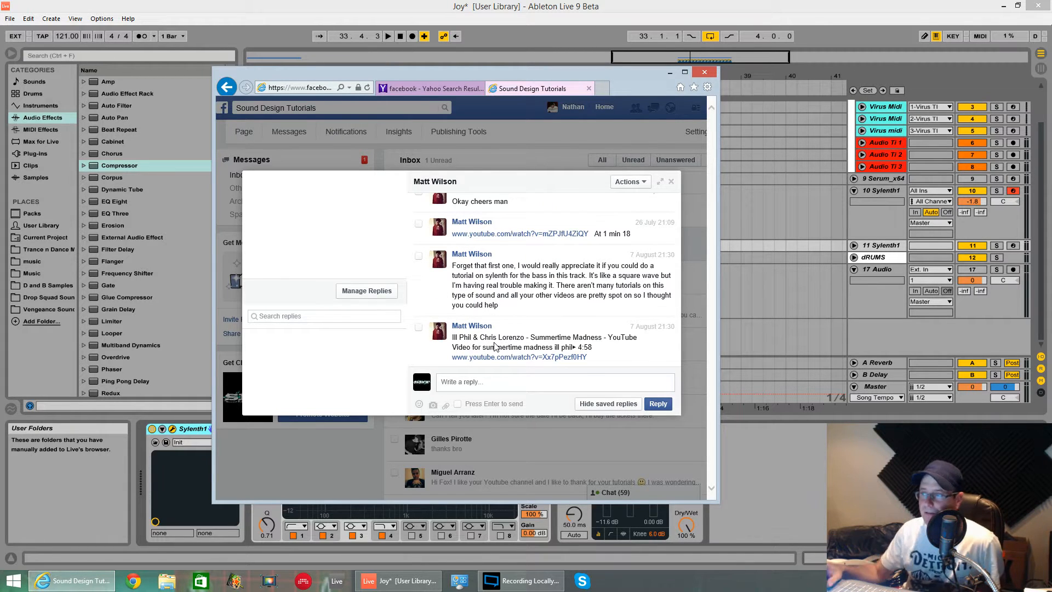
{"action": "scroll", "coordinate": [483, 326], "scroll_direction": "down", "scroll_amount": 1}
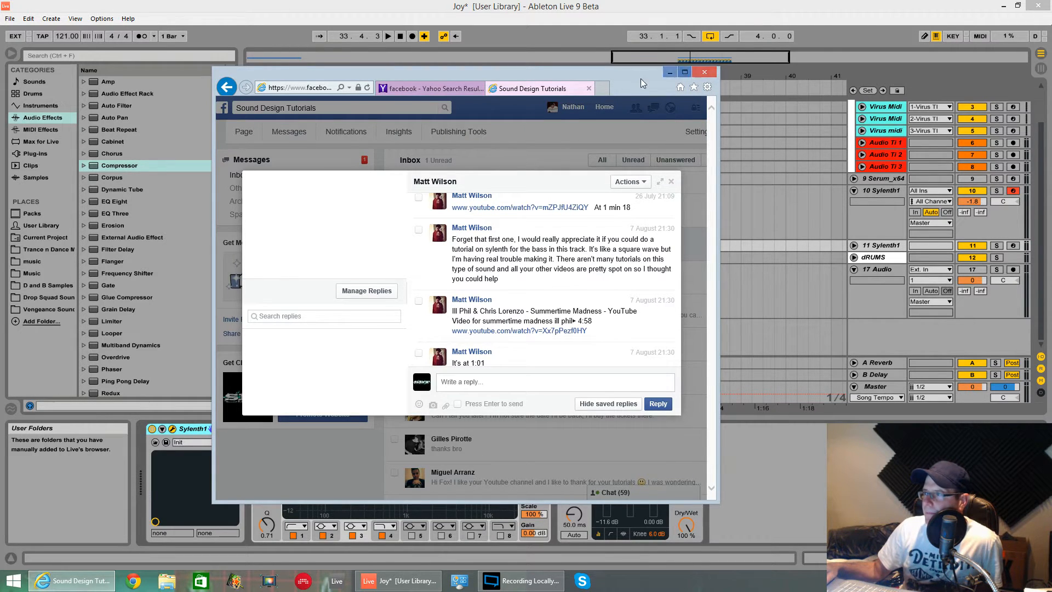
{"action": "left_click", "coordinate": [669, 72]}
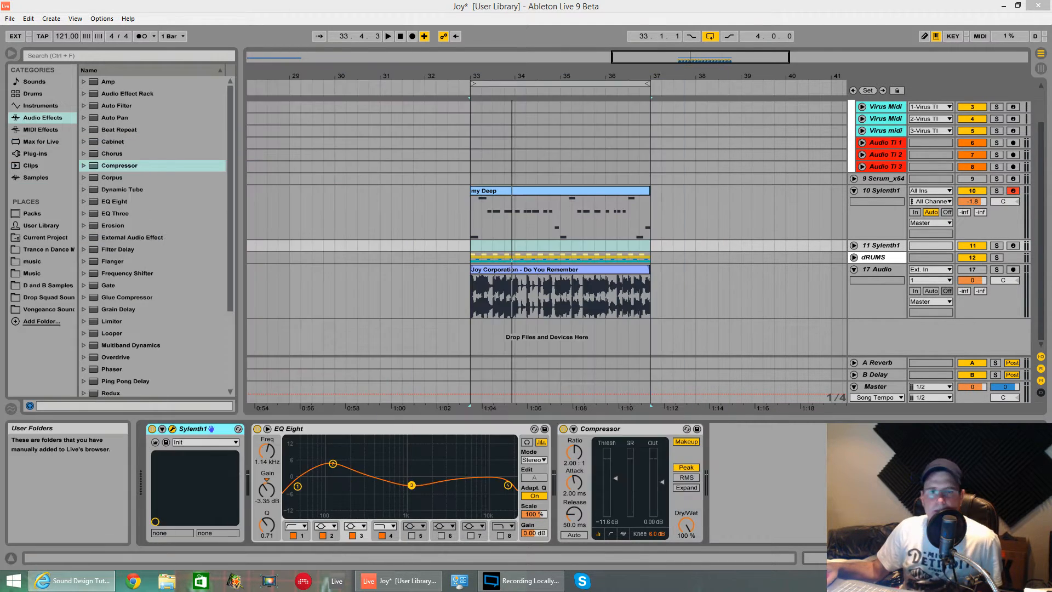
Play the arrangement loop from bar 33 and unfold the dRUMS group
{"action": "left_click", "coordinate": [467, 215]}
{"action": "key", "text": "space"}
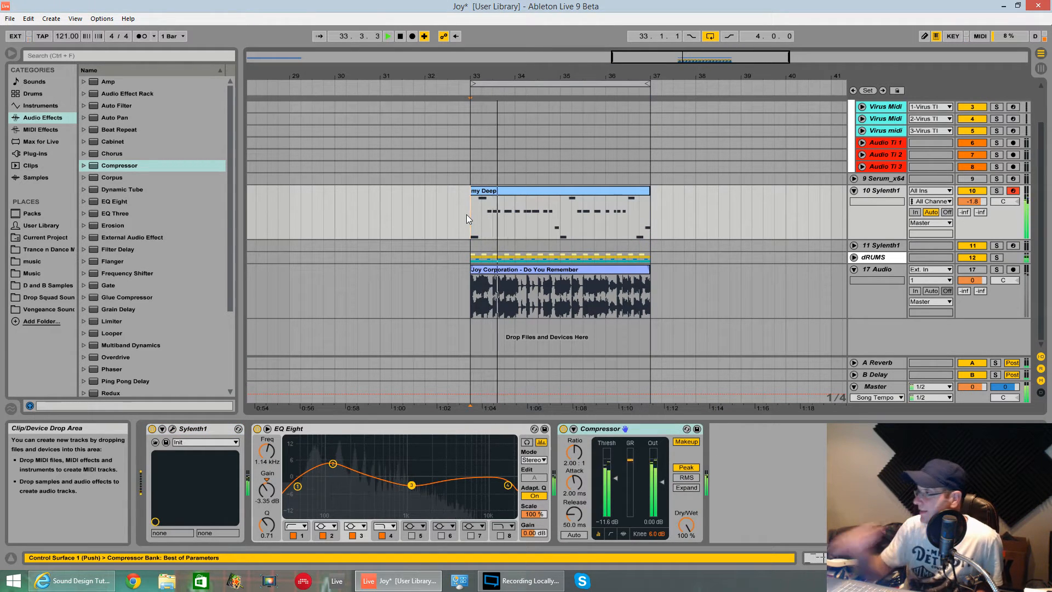
{"action": "left_click", "coordinate": [853, 257]}
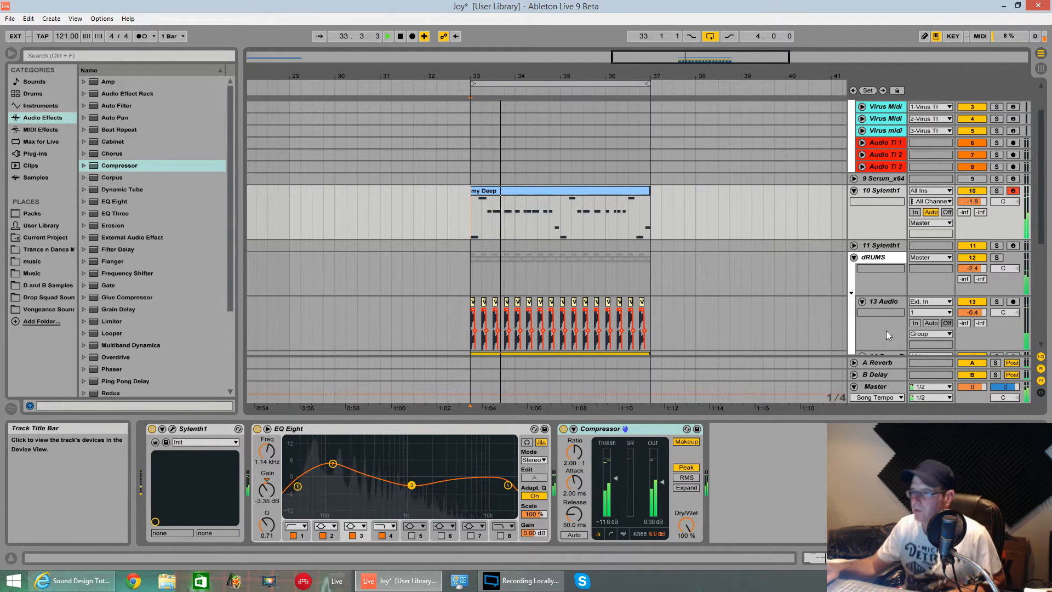
Set the second EQ Eight band to 3.84 dB at 116 Hz and solo the 10 Sylenth1 track
{"action": "left_click_drag", "start_coordinate": [333, 464], "coordinate": [333, 468]}
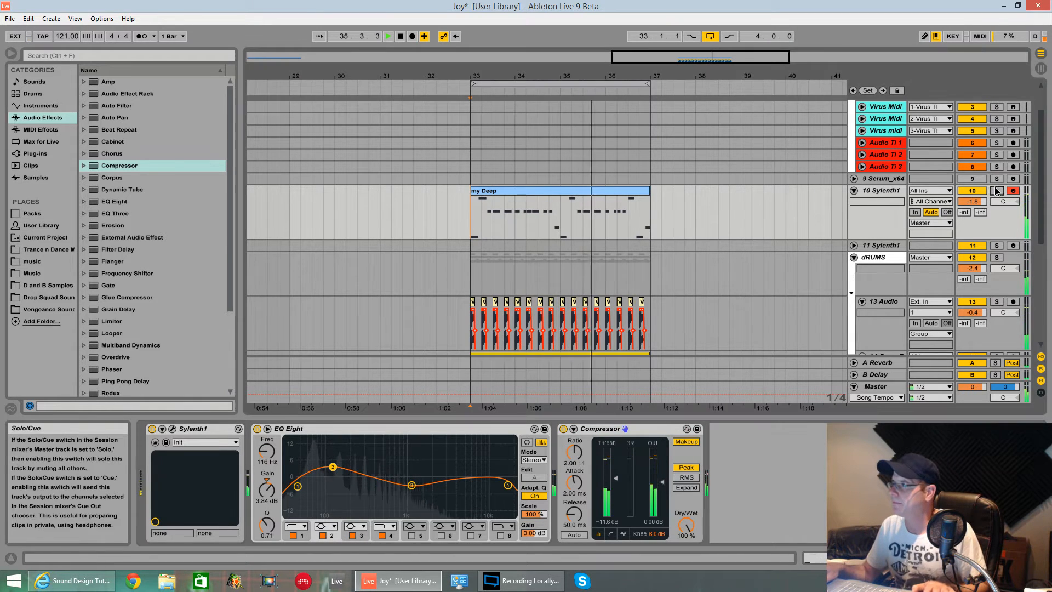
{"action": "left_click", "coordinate": [996, 191]}
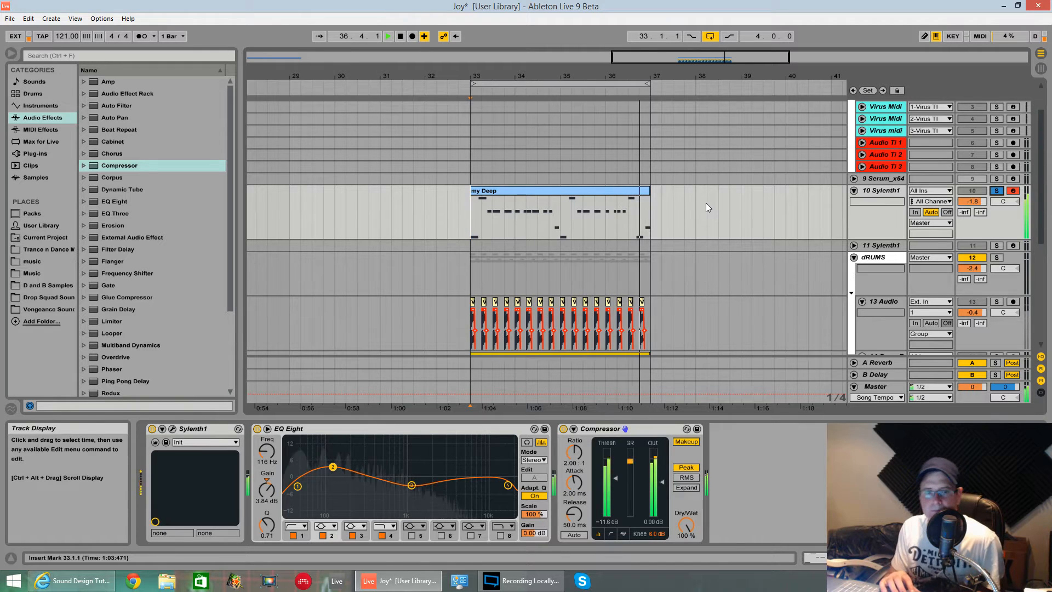
{"action": "key", "text": "space"}
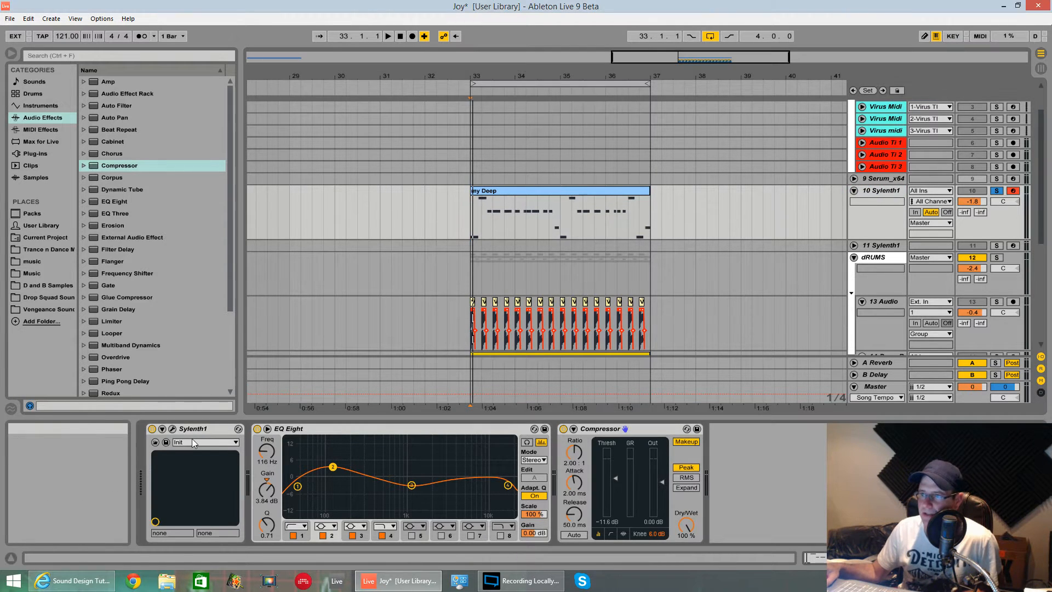
Bring up the Sylenth1 plug-in editor on track 10 and compare the finished patch's Part B and Part A settings
{"action": "left_click", "coordinate": [172, 428]}
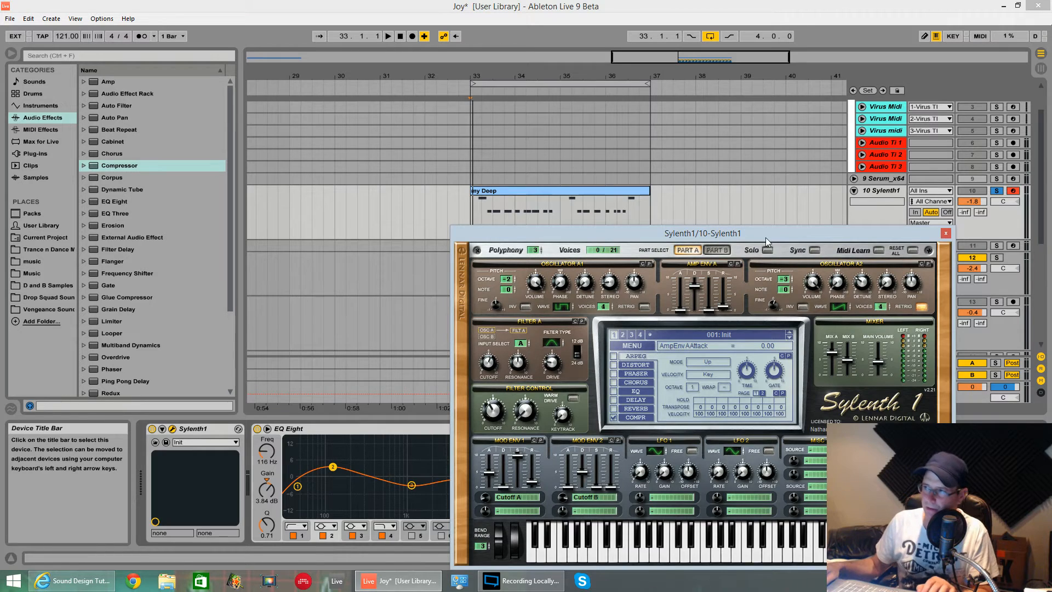
{"action": "left_click_drag", "start_coordinate": [764, 237], "coordinate": [626, 159]}
{"action": "left_click", "coordinate": [585, 175]}
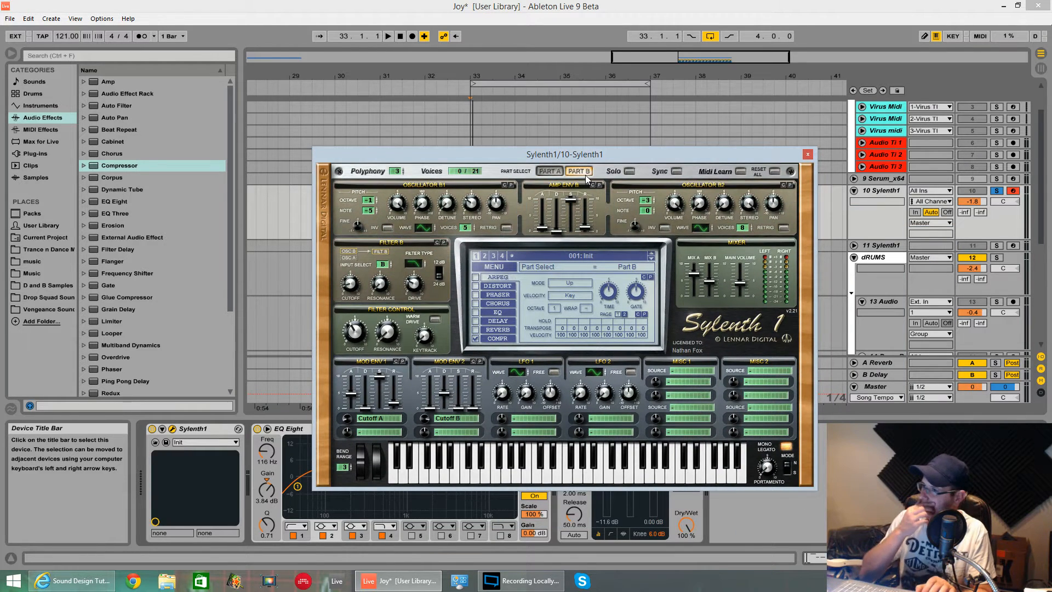
{"action": "left_click", "coordinate": [556, 172]}
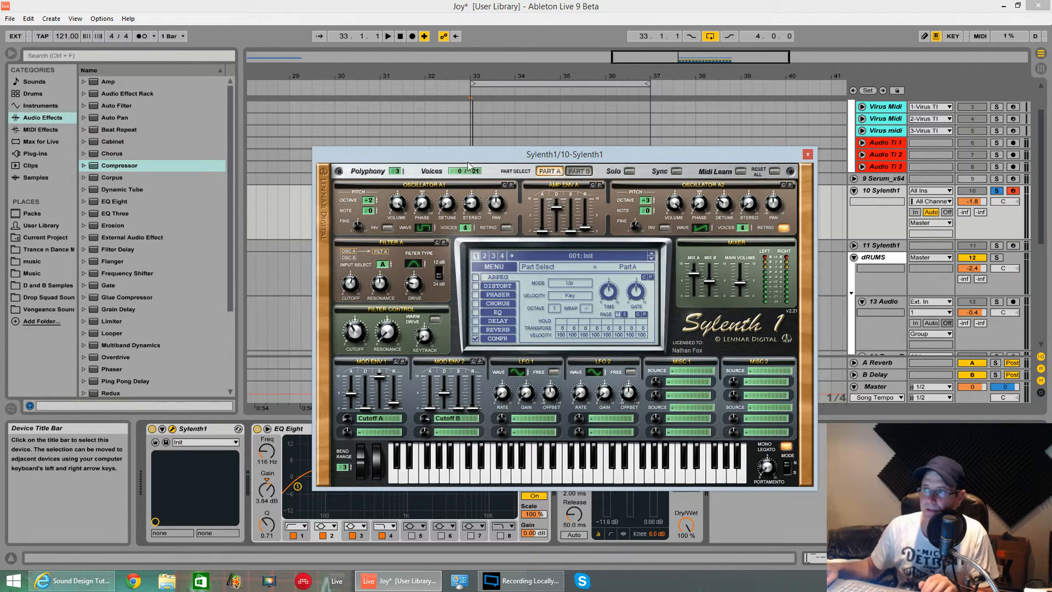
{"action": "left_click_drag", "start_coordinate": [561, 157], "coordinate": [567, 137]}
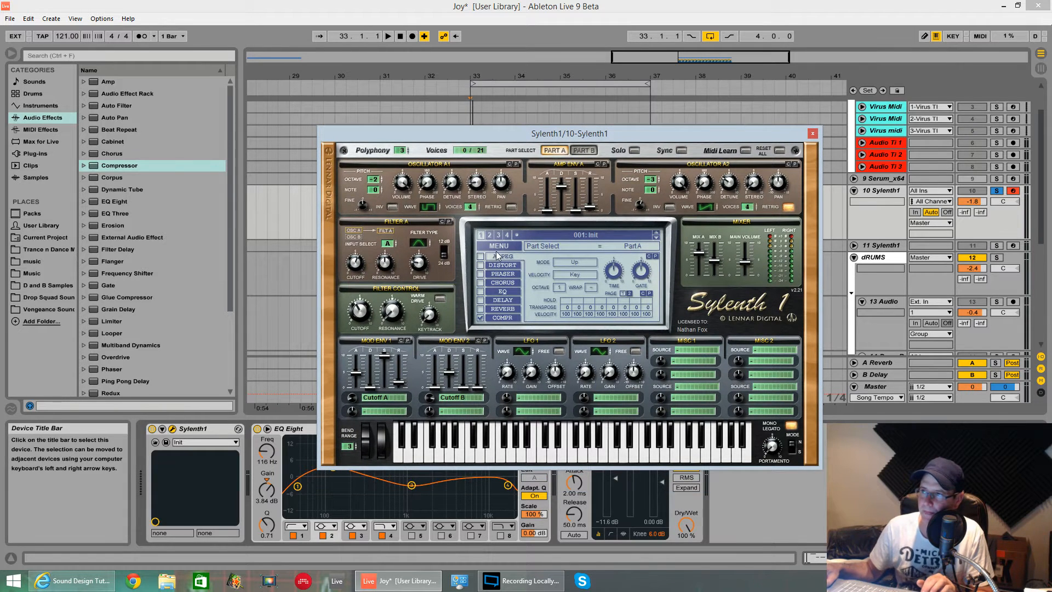
Reset the Sylenth1 patch to the init preset, turn Sync off and audition the plain sound
{"action": "left_click", "coordinate": [498, 248]}
{"action": "left_click", "coordinate": [510, 370]}
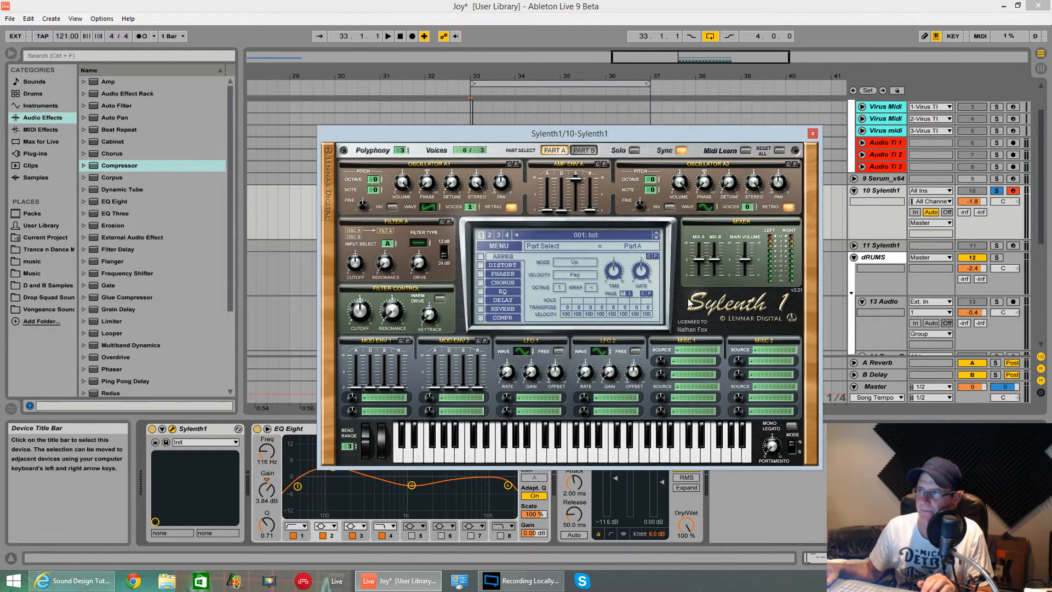
{"action": "key", "text": "space"}
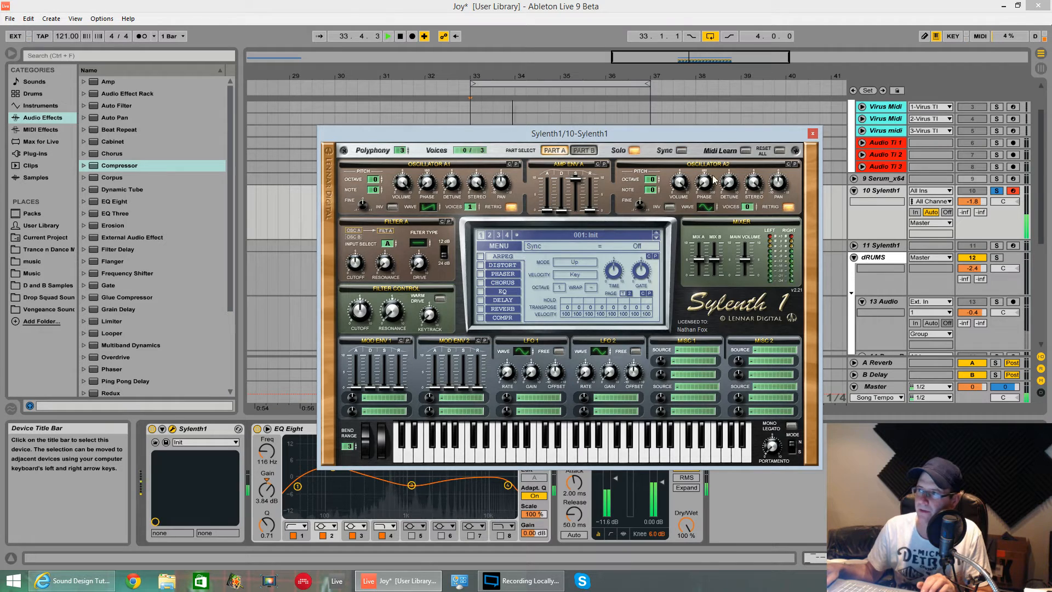
{"action": "key", "text": "space"}
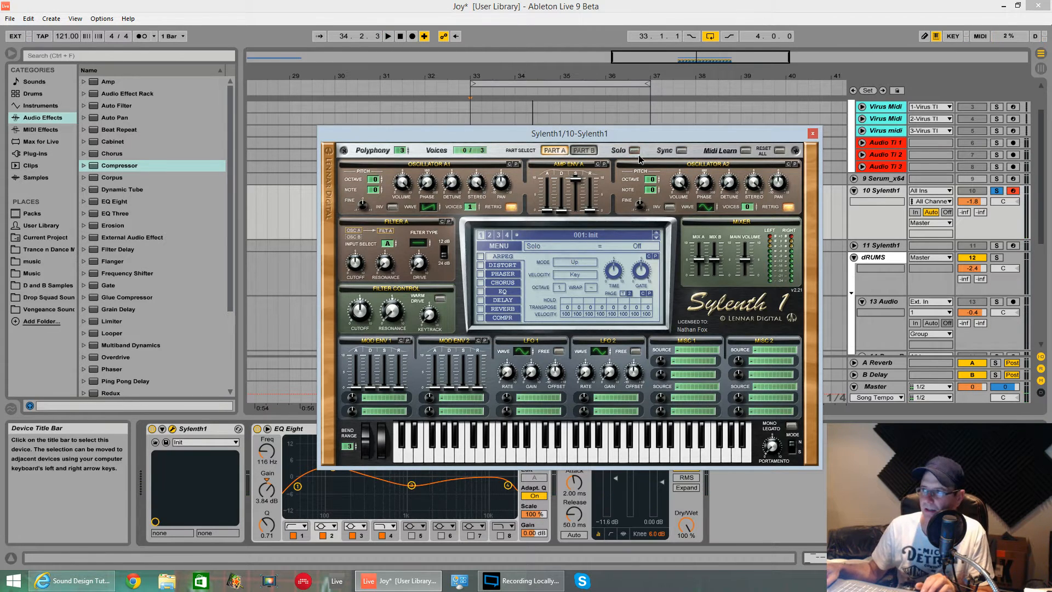
{"action": "key", "text": "space"}
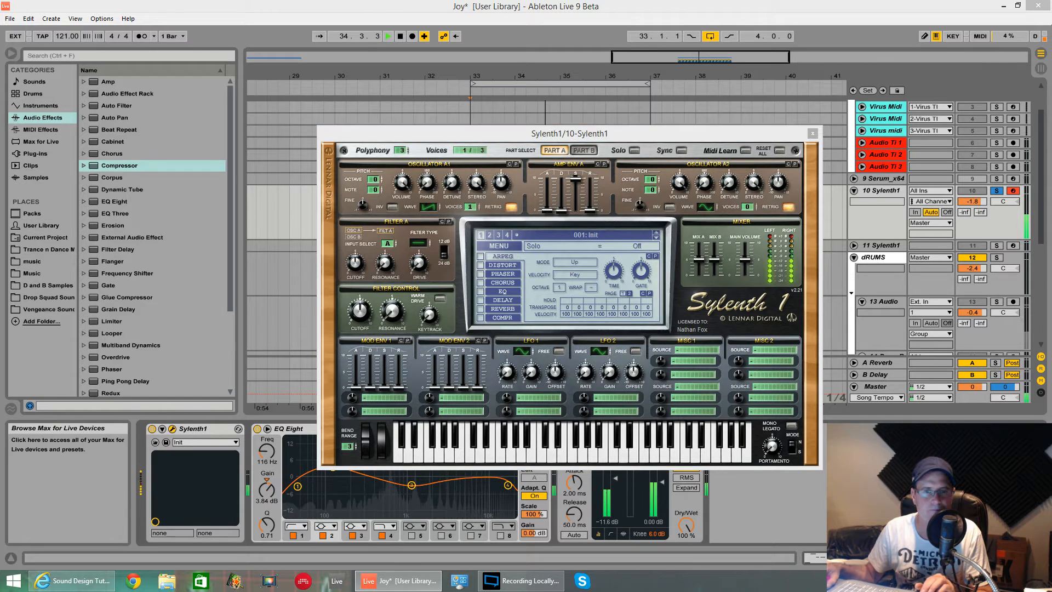
{"action": "key", "text": "space"}
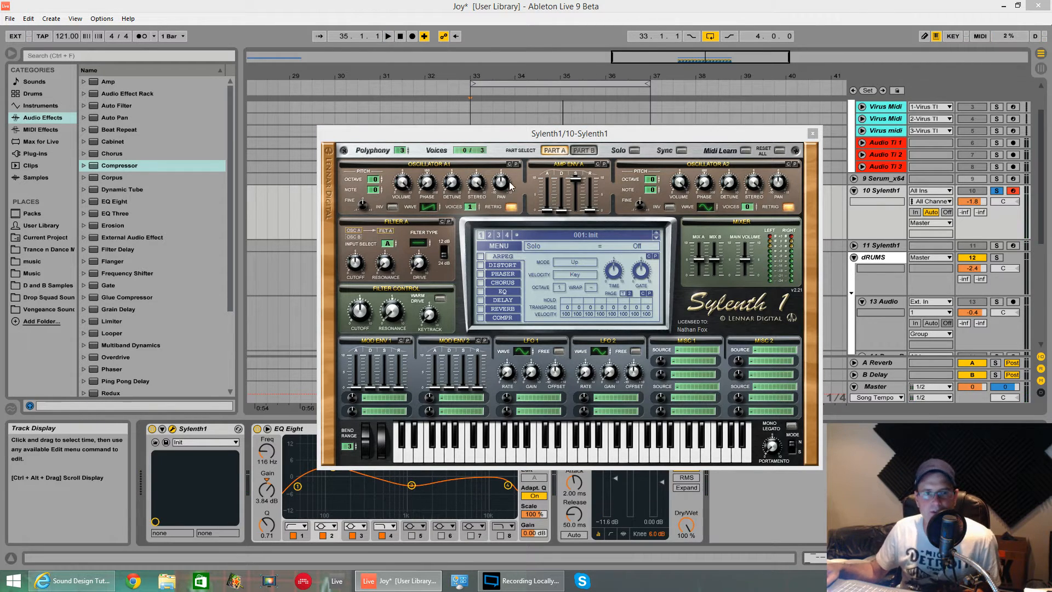
Shape Amp Envelope A with sustain 0.00, decay 7.01 and release 1.31 while auditioning the loop
{"action": "left_click_drag", "start_coordinate": [567, 184], "coordinate": [580, 276]}
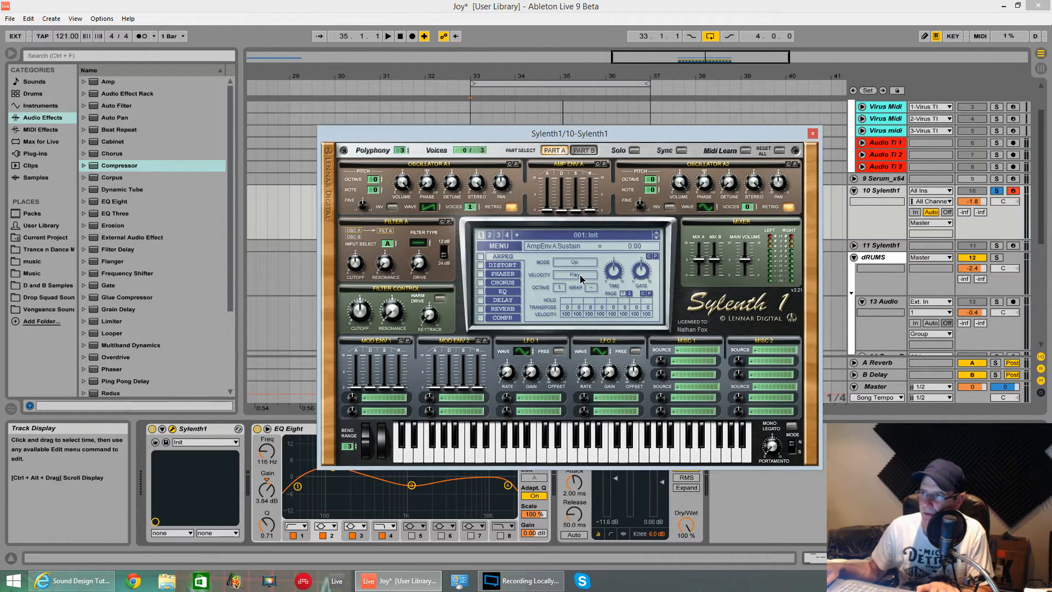
{"action": "left_click_drag", "start_coordinate": [567, 214], "coordinate": [570, 147]}
{"action": "key", "text": "space"}
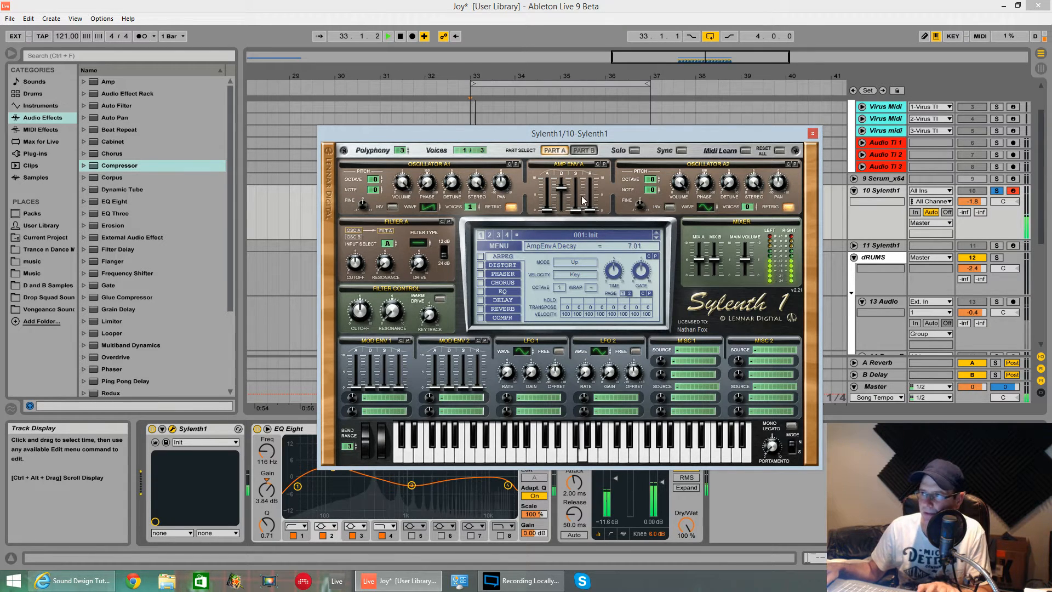
{"action": "left_click_drag", "start_coordinate": [592, 211], "coordinate": [593, 199]}
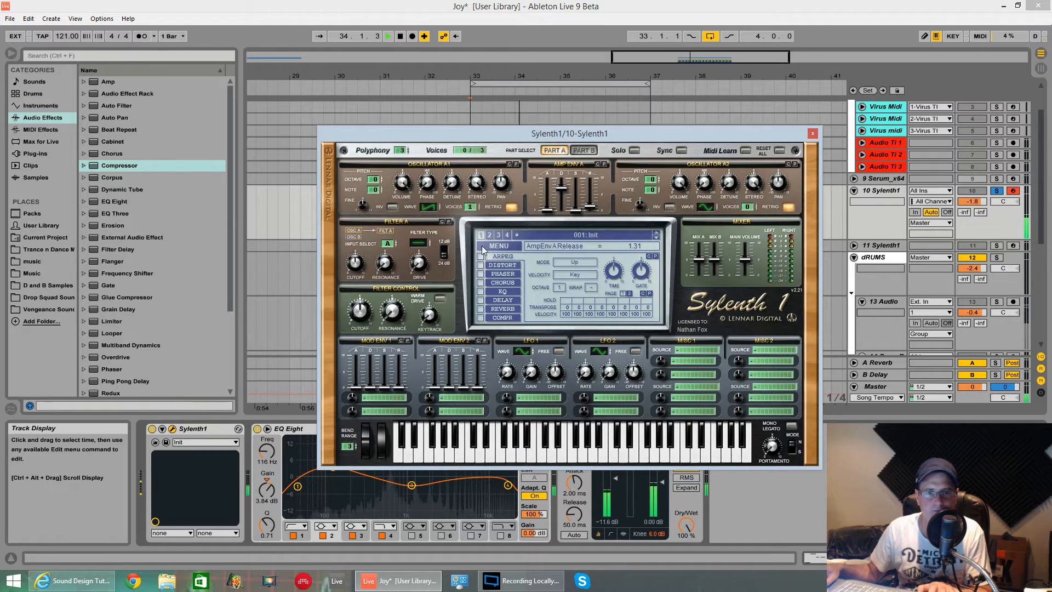
{"action": "key", "text": "space"}
Set oscillator A1 to a square wave with 4 voices, octave -2, retrigger off and stereo 1.76, and audition it
{"action": "left_click", "coordinate": [440, 208]}
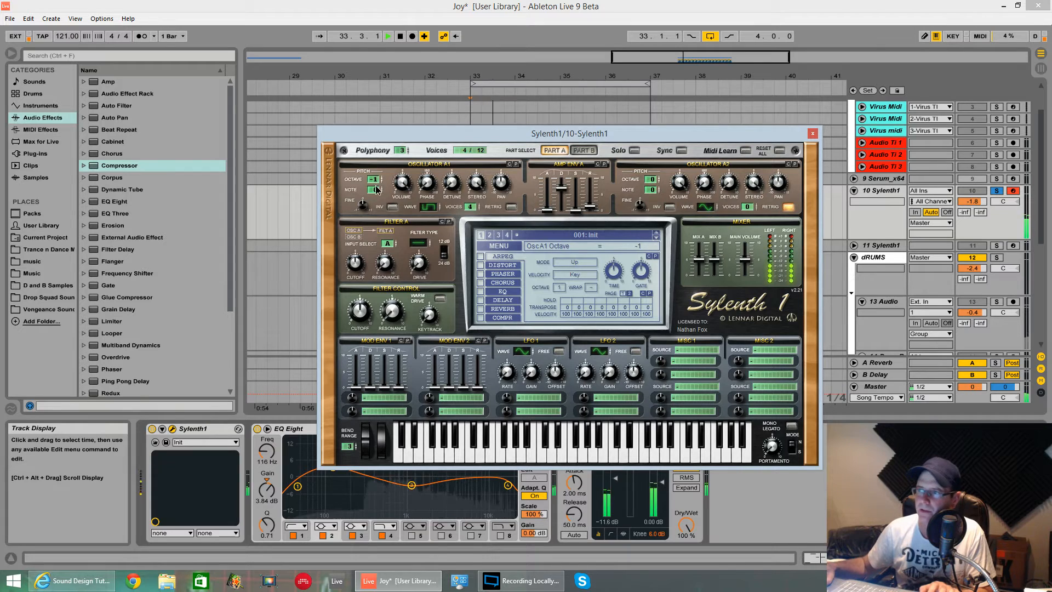
{"action": "left_click_drag", "start_coordinate": [374, 180], "coordinate": [376, 203]}
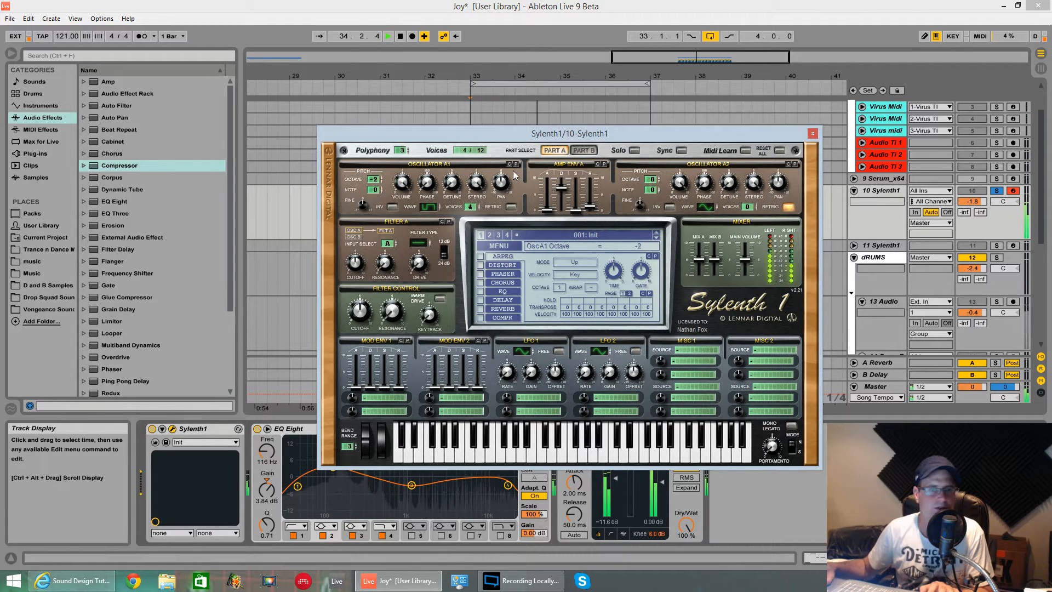
{"action": "key", "text": "space"}
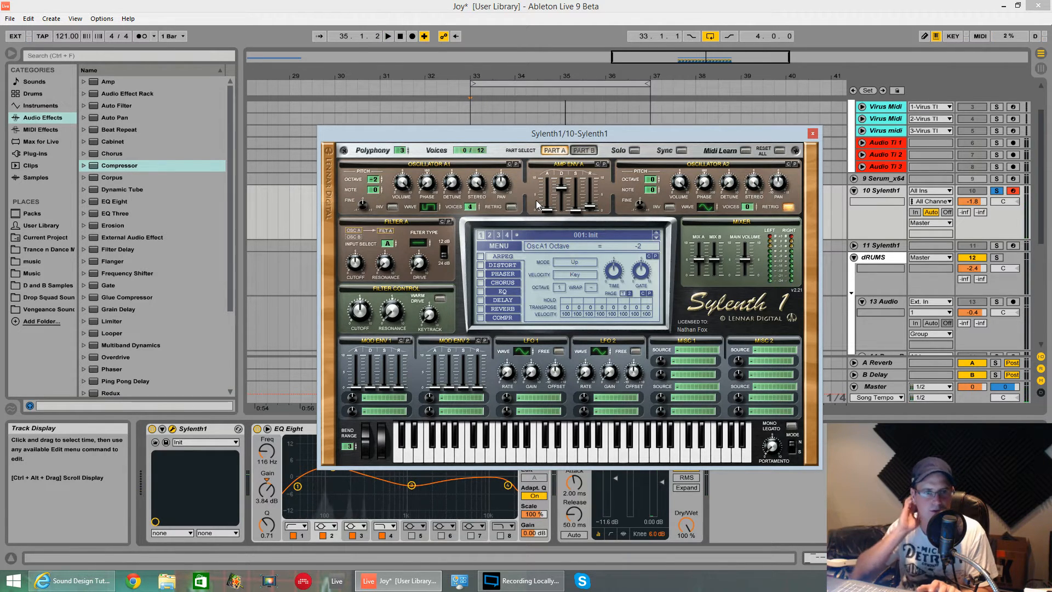
{"action": "left_click_drag", "start_coordinate": [472, 236], "coordinate": [472, 284]}
{"action": "key", "text": "space"}
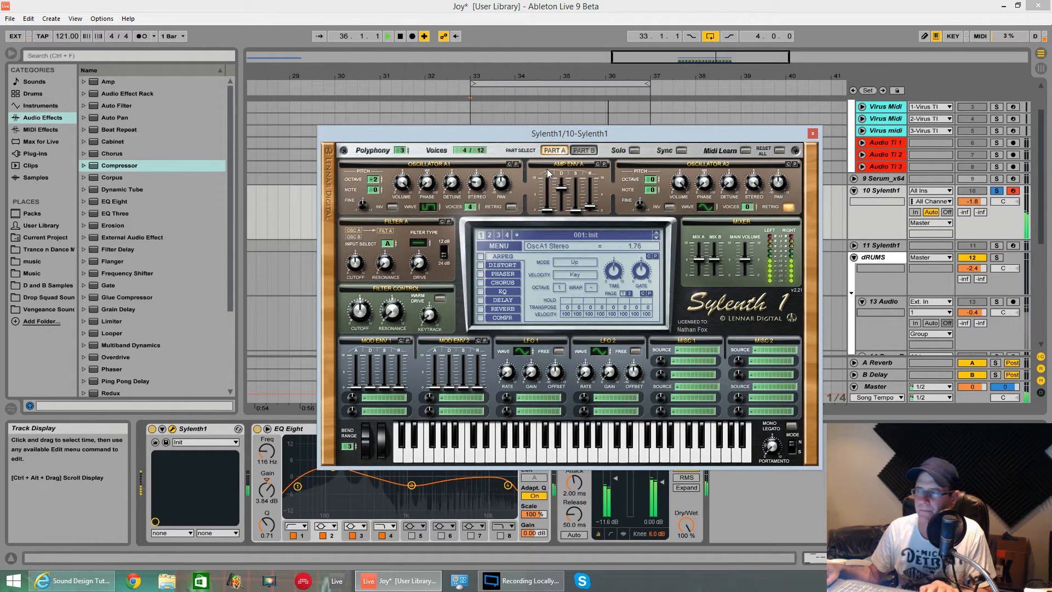
{"action": "key", "text": "space"}
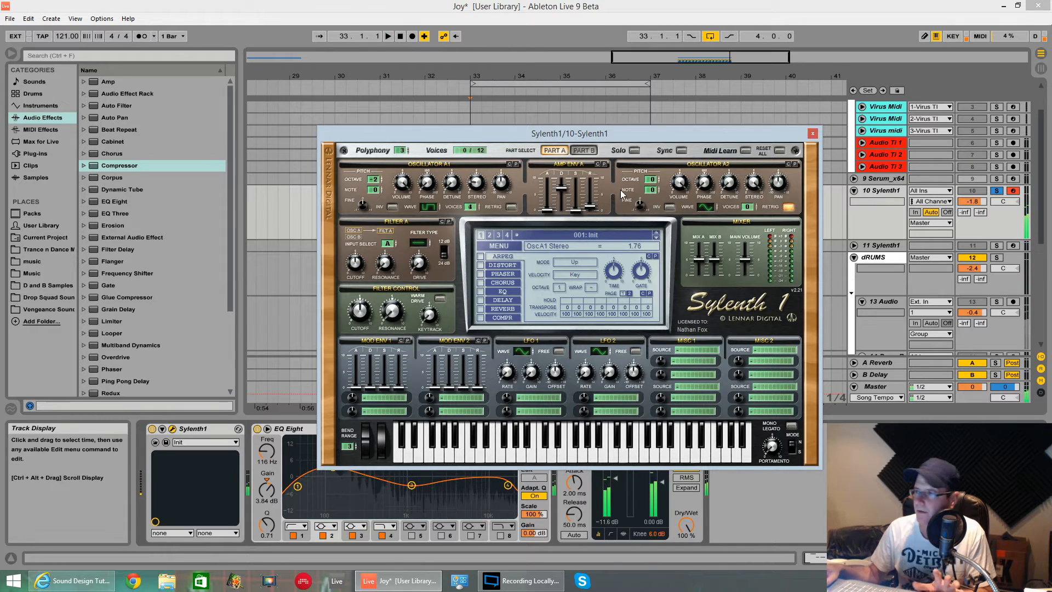
Set oscillator A2 to a saw wave with octave -3, 4 voices, detune 3.33 and stereo 0.00, and audition it
{"action": "left_click_drag", "start_coordinate": [712, 210], "coordinate": [714, 202]}
{"action": "left_click_drag", "start_coordinate": [652, 182], "coordinate": [651, 187]}
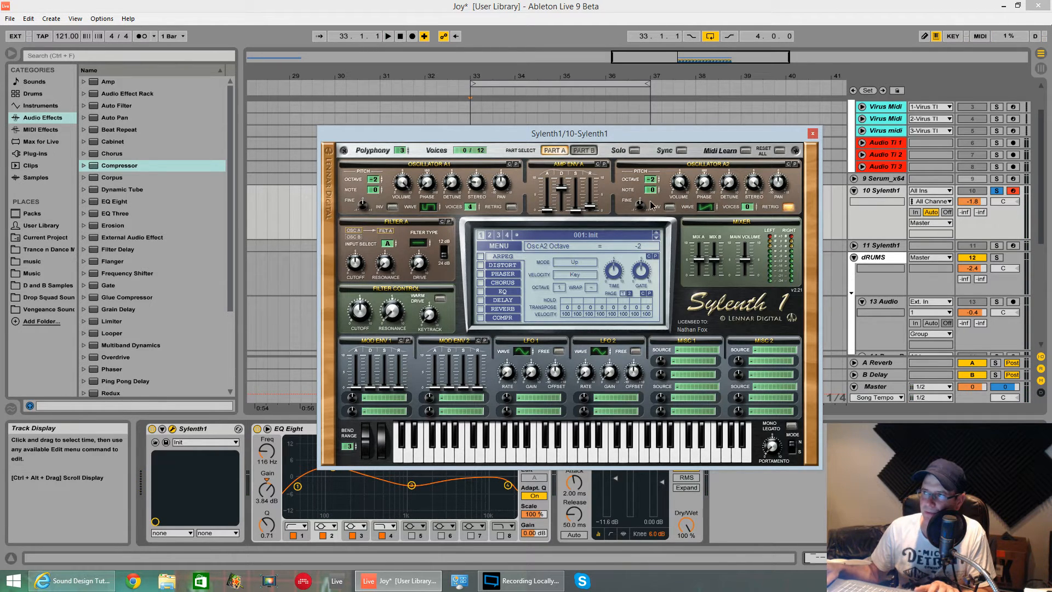
{"action": "key", "text": "space"}
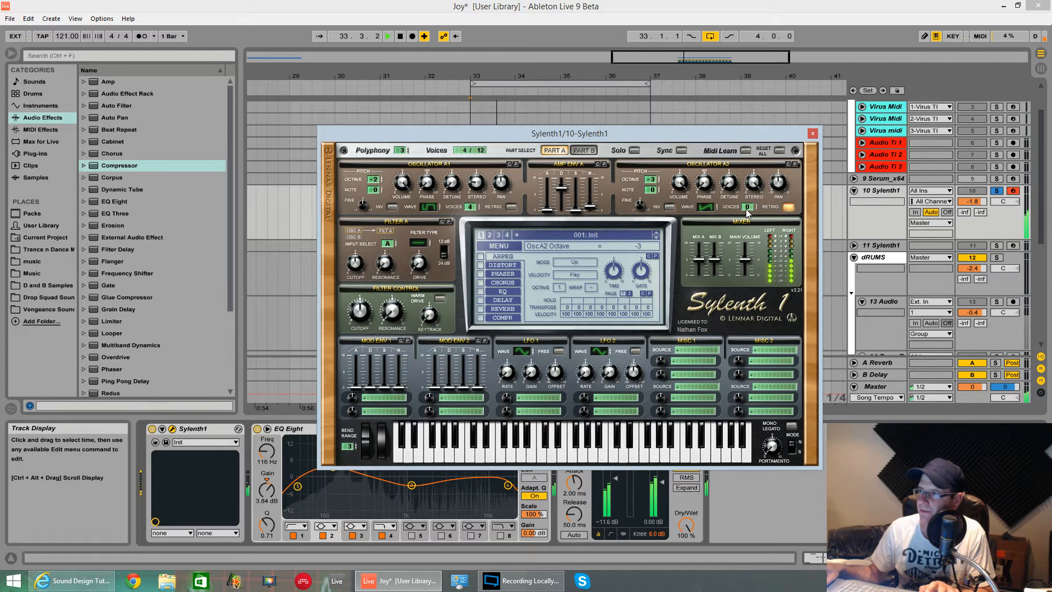
{"action": "left_click_drag", "start_coordinate": [745, 209], "coordinate": [749, 190]}
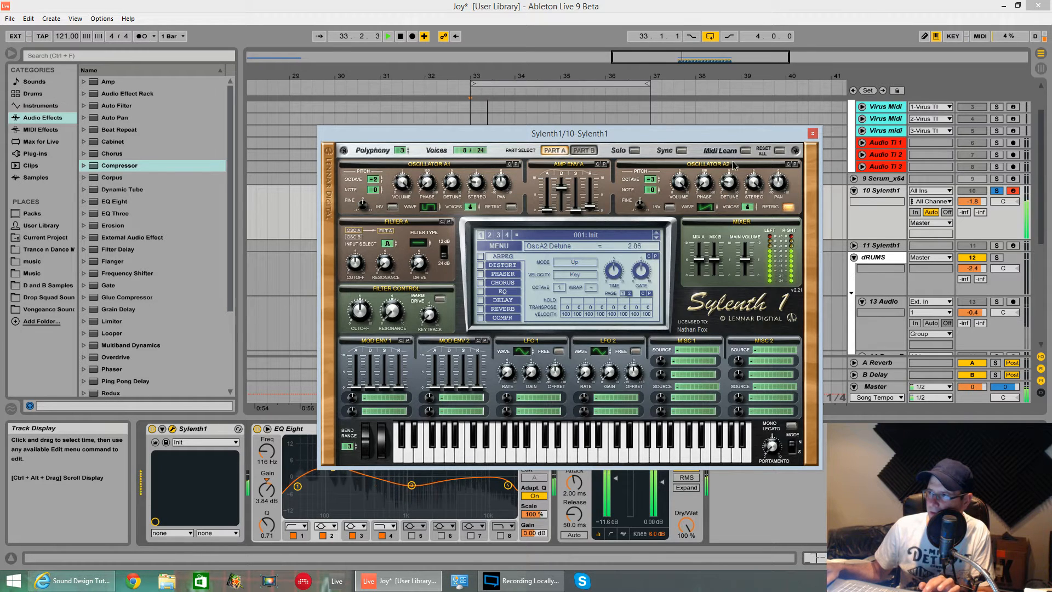
{"action": "left_click_drag", "start_coordinate": [730, 180], "coordinate": [736, 153]}
{"action": "key", "text": "space"}
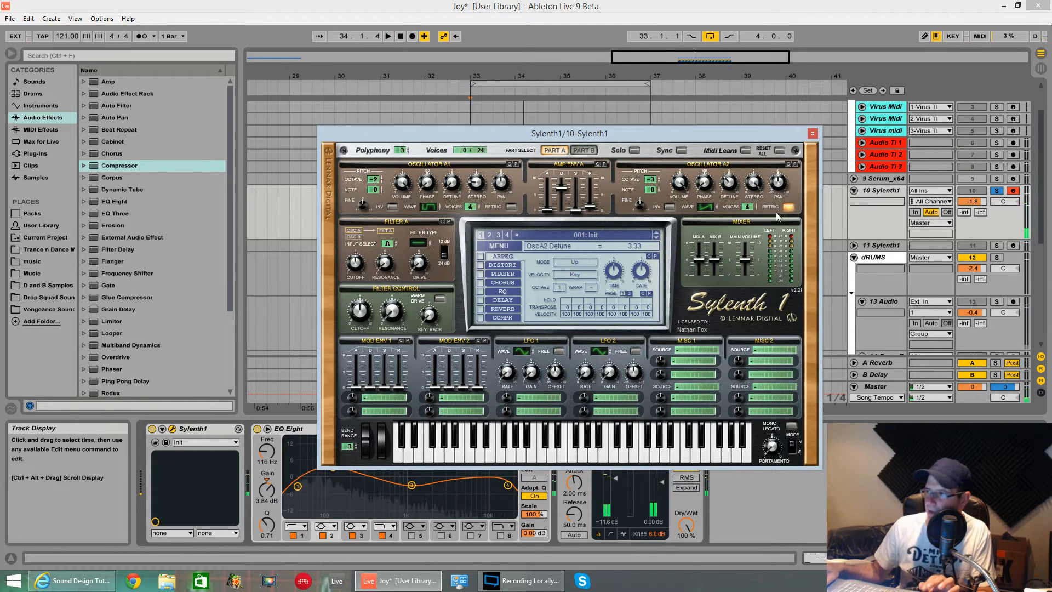
{"action": "key", "text": "space"}
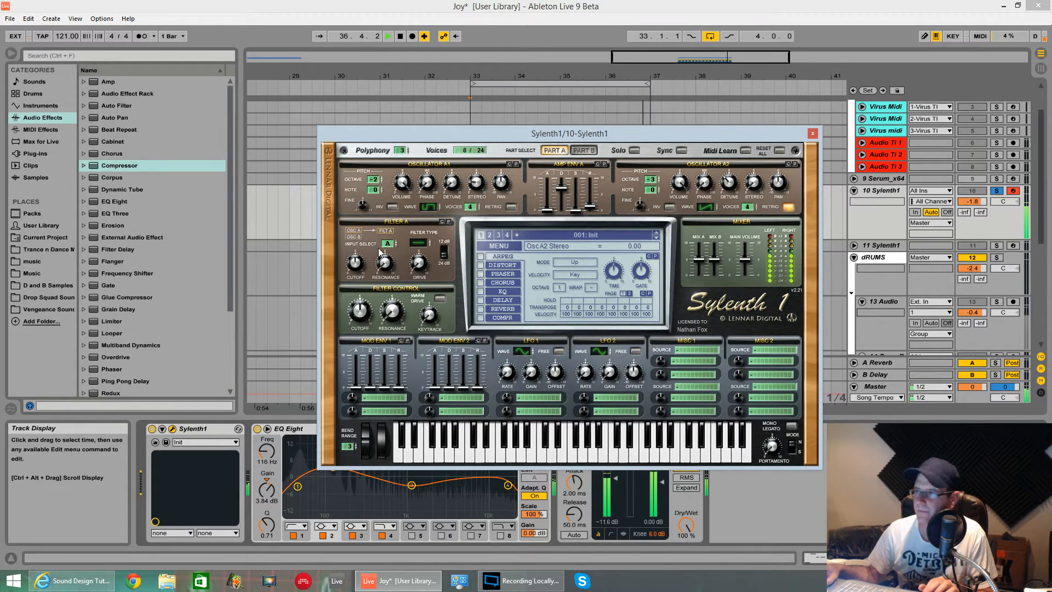
{"action": "key", "text": "space"}
Set Filter A to Bandpass with the cutoff at 396 Hz and the drive at 3.14, auditioning the loop
{"action": "left_click", "coordinate": [430, 242]}
{"action": "left_click", "coordinate": [427, 240]}
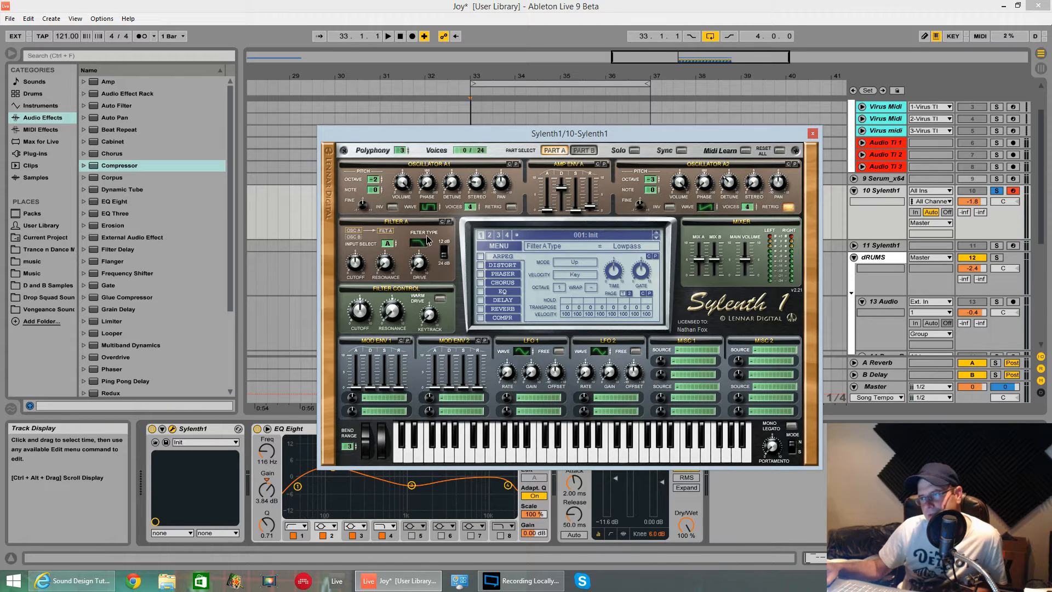
{"action": "left_click", "coordinate": [428, 235]}
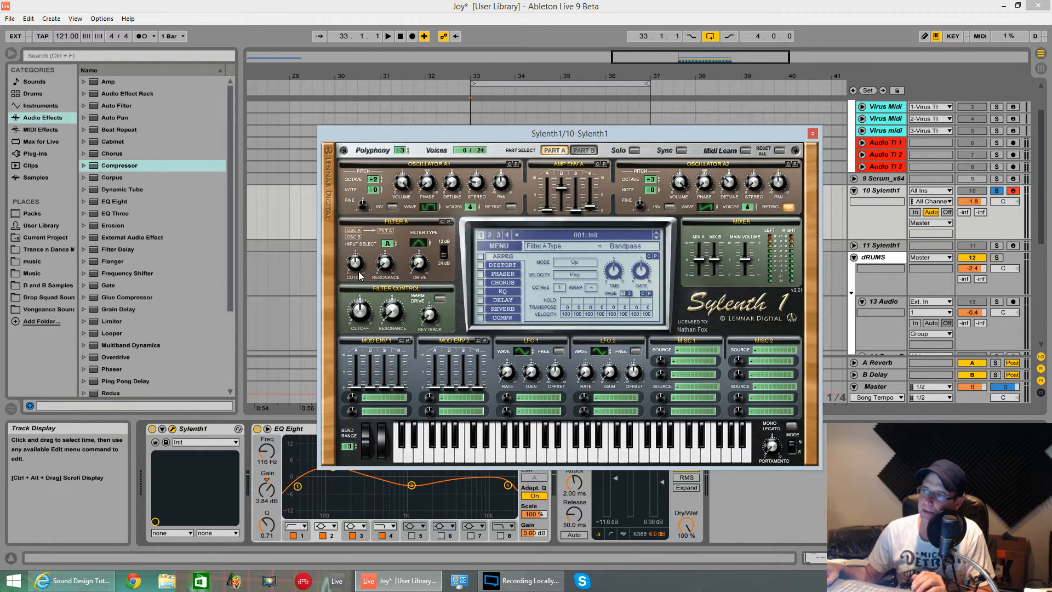
{"action": "key", "text": "space"}
{"action": "left_click_drag", "start_coordinate": [356, 260], "coordinate": [356, 255]}
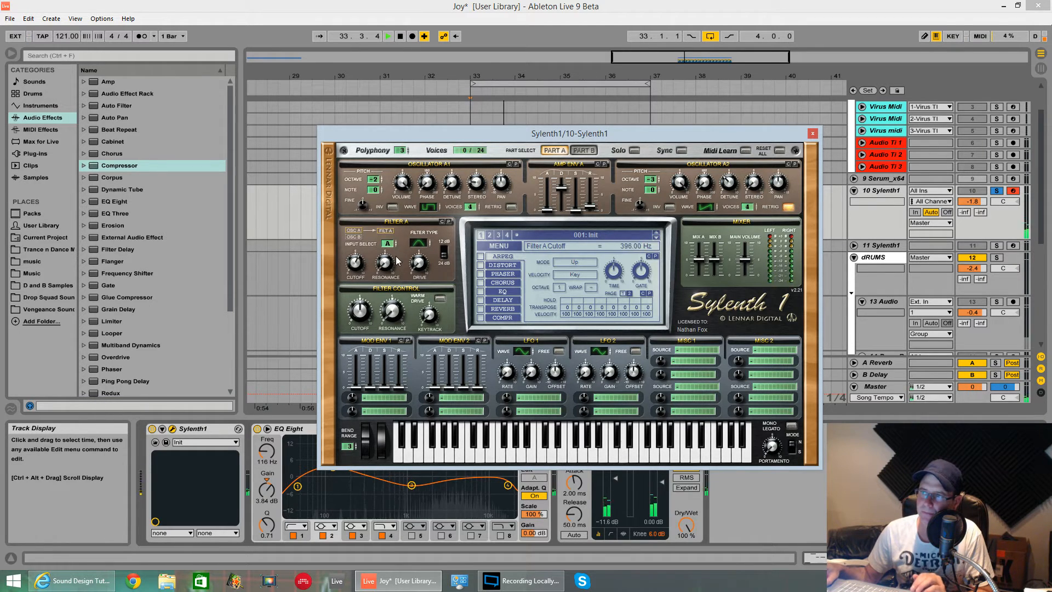
{"action": "key", "text": "space"}
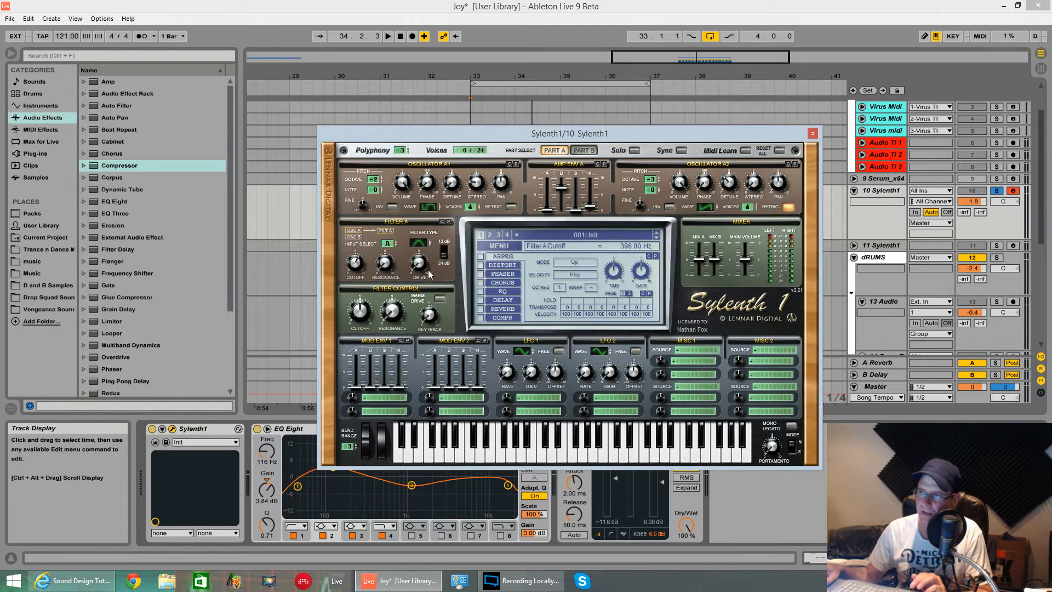
{"action": "key", "text": "space"}
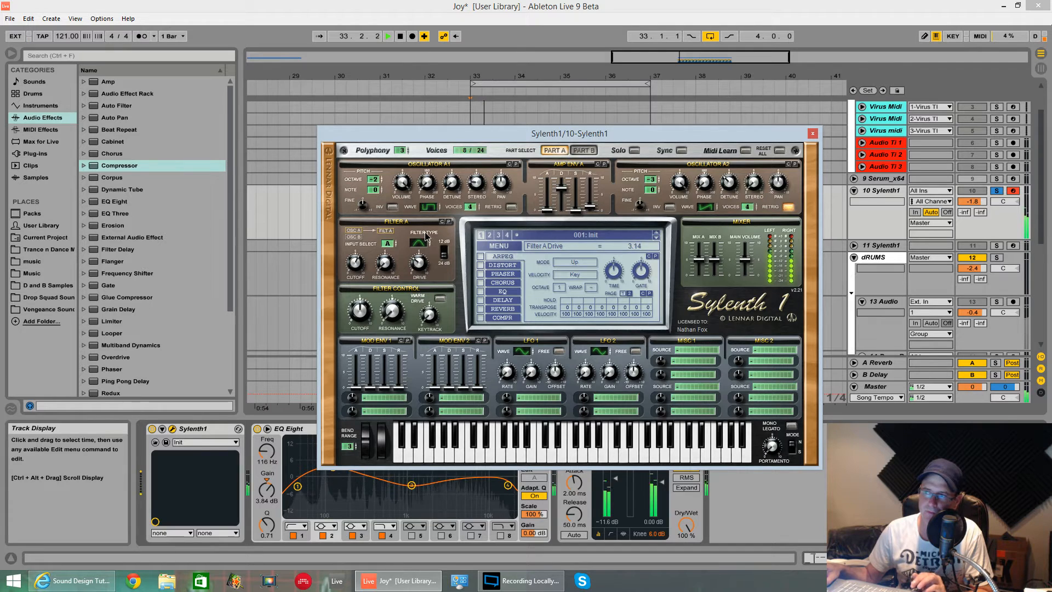
Set Filter A's resonance to 5.19 and audition the loop
{"action": "key", "text": "space"}
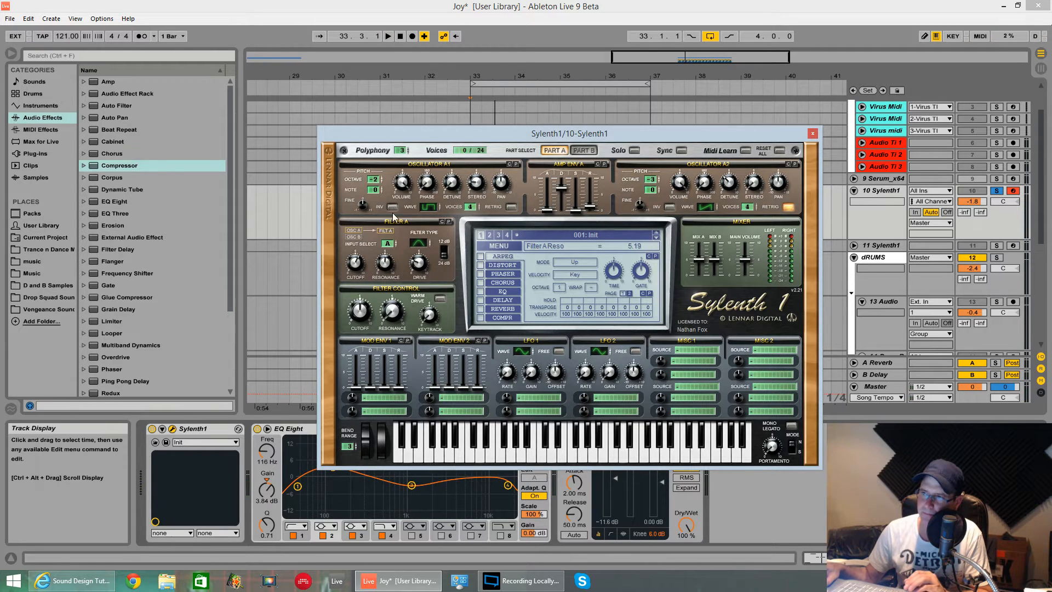
{"action": "key", "text": "space"}
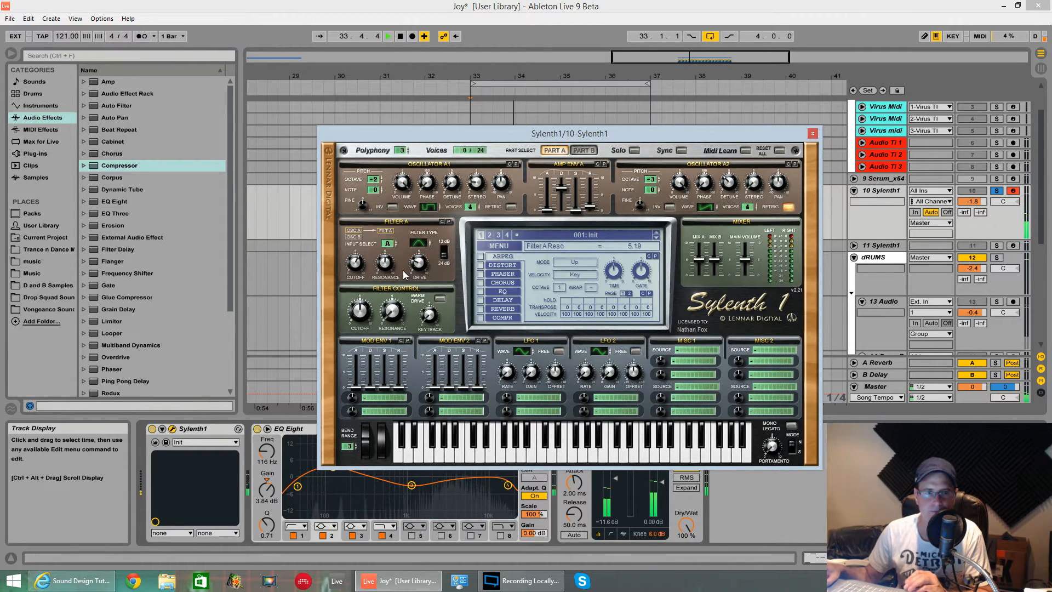
Route Mod Env 1 to Cutoff A with a modulation amount of -8.76
{"action": "left_click", "coordinate": [385, 399]}
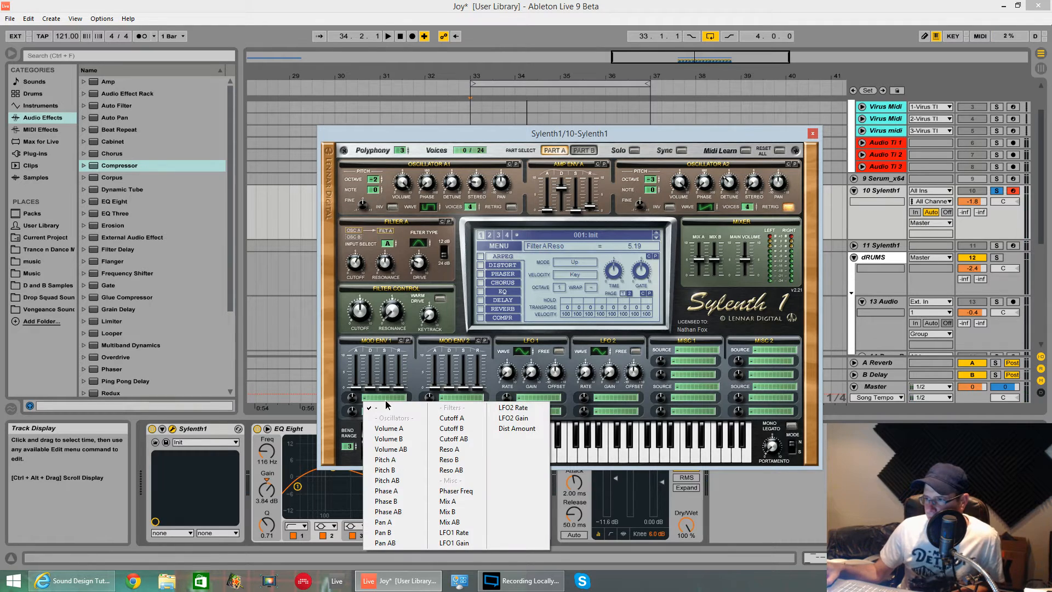
{"action": "left_click", "coordinate": [476, 419]}
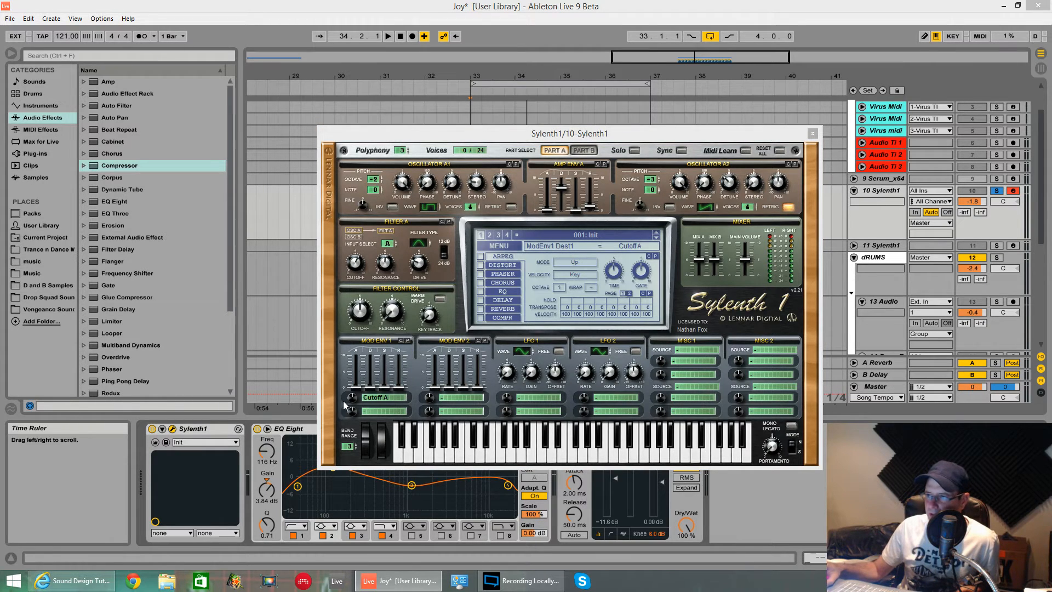
{"action": "left_click_drag", "start_coordinate": [355, 401], "coordinate": [353, 451]}
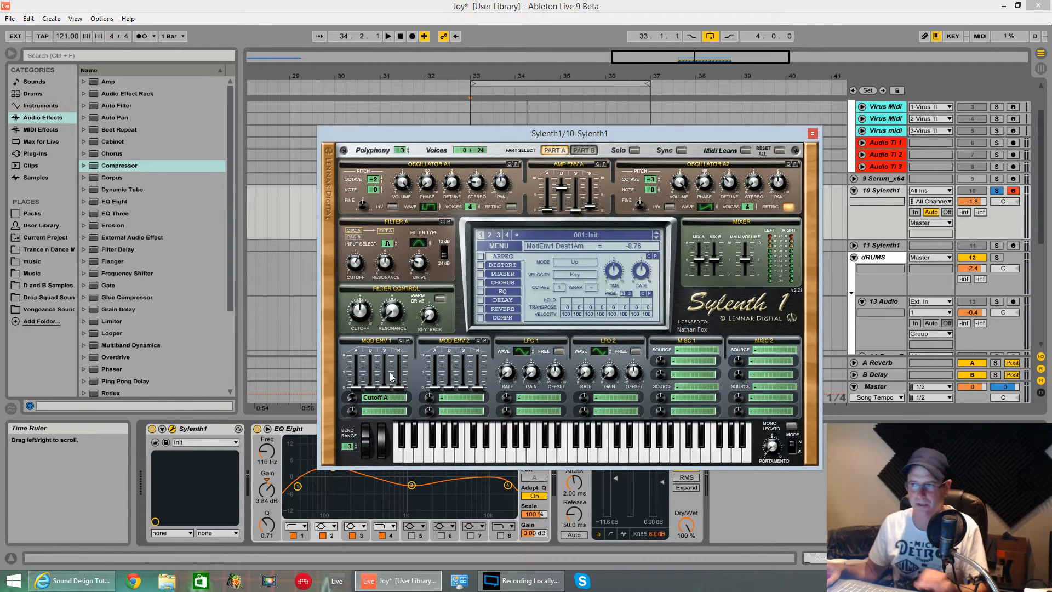
Shape Mod Env 1 with sustain 10.00, release 1.44 and attack 4.20, auditioning the loop
{"action": "left_click_drag", "start_coordinate": [361, 377], "coordinate": [385, 356]}
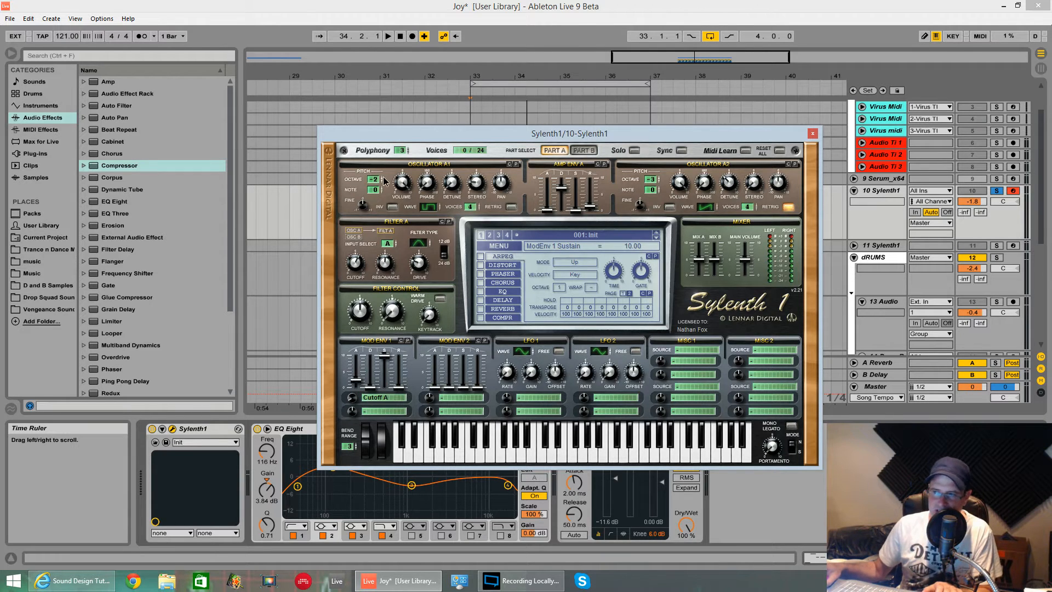
{"action": "left_click_drag", "start_coordinate": [406, 396], "coordinate": [398, 373]}
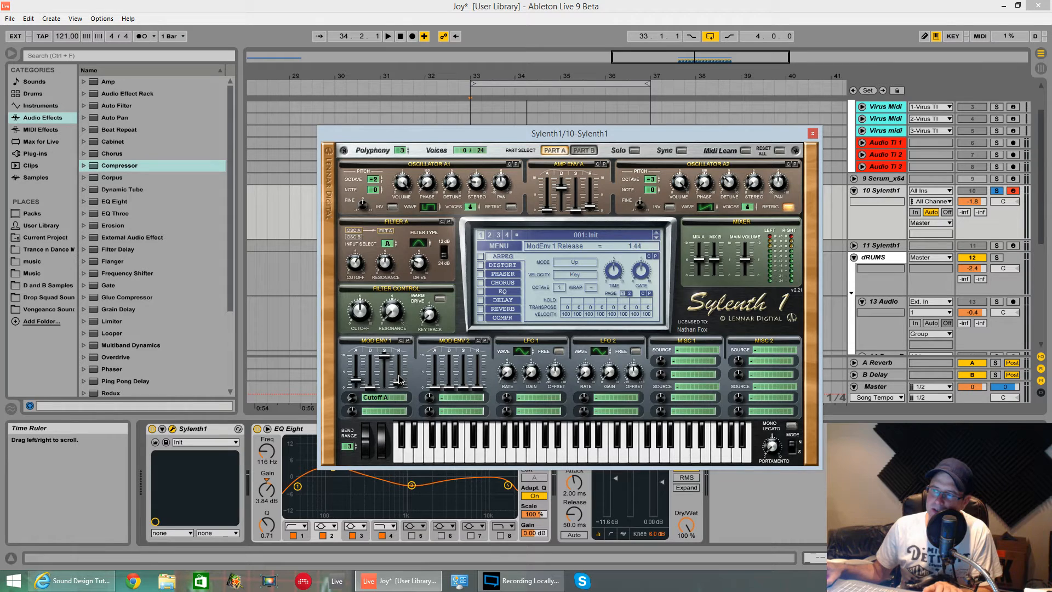
{"action": "left_click", "coordinate": [354, 384]}
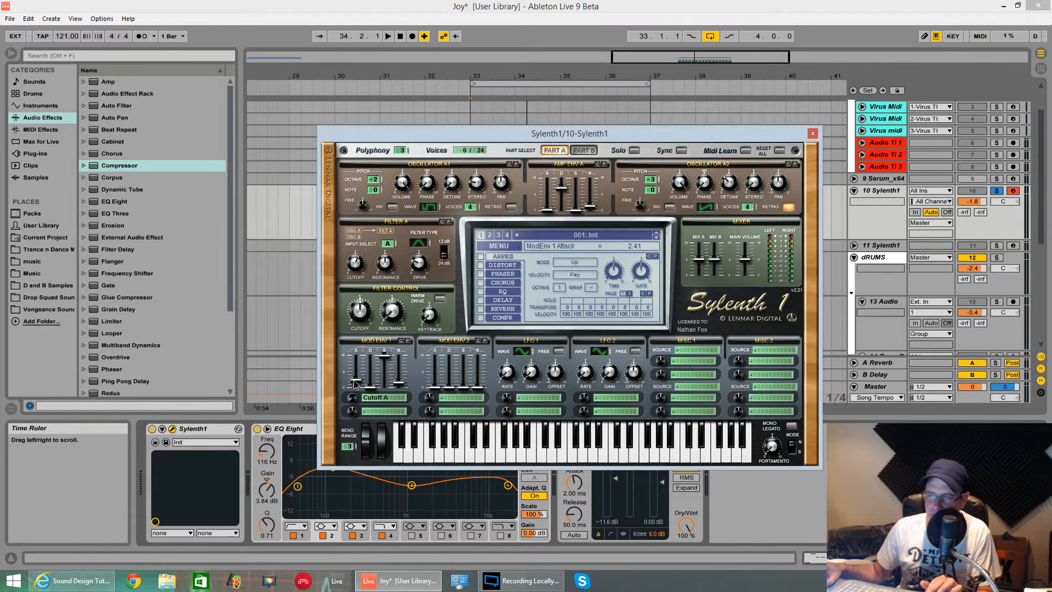
{"action": "key", "text": "space"}
{"action": "left_click_drag", "start_coordinate": [354, 382], "coordinate": [357, 368]}
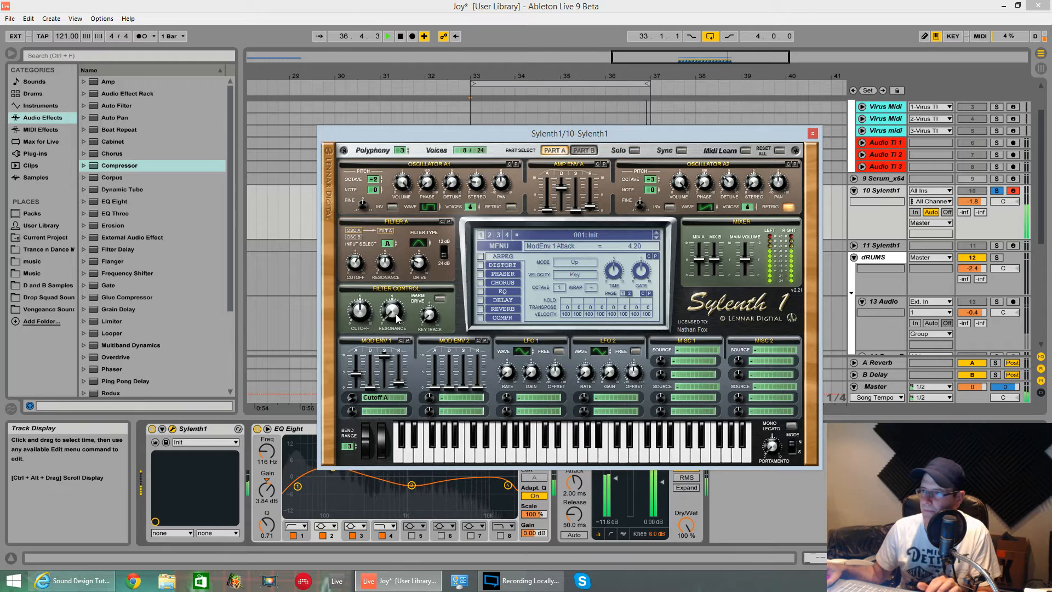
{"action": "key", "text": "space"}
Lower the Filter Control cutoff to 56.56 Hz while auditioning the loop
{"action": "left_click", "coordinate": [364, 317]}
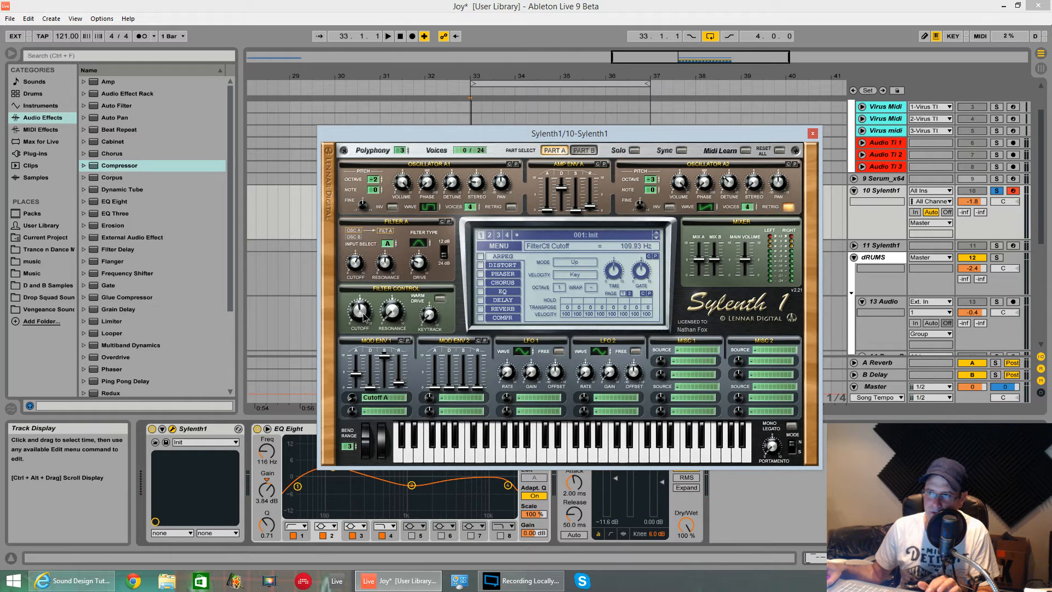
{"action": "left_click_drag", "start_coordinate": [362, 320], "coordinate": [364, 327]}
{"action": "key", "text": "space"}
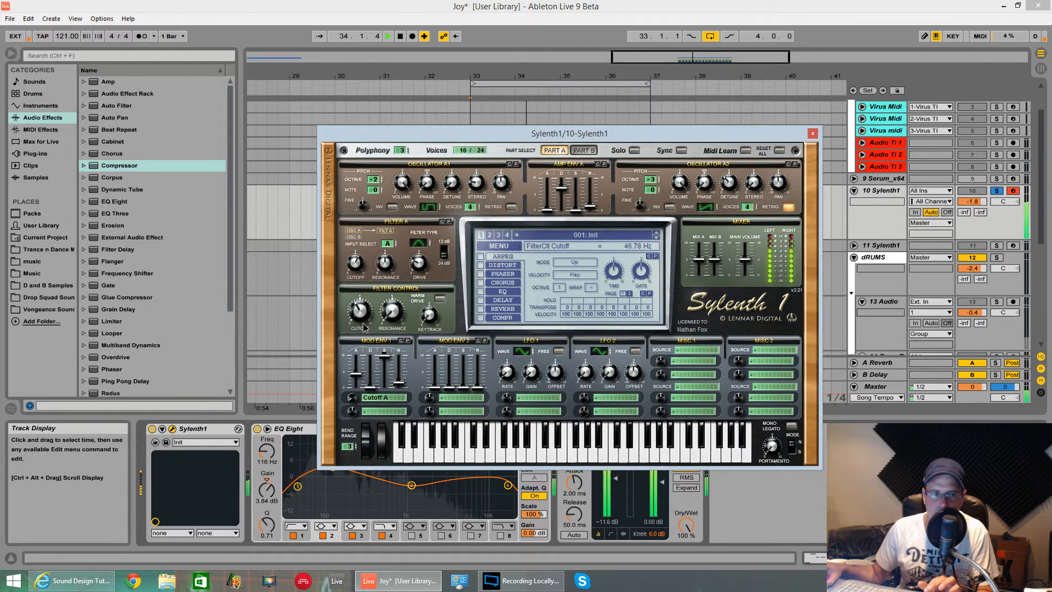
{"action": "left_click_drag", "start_coordinate": [363, 327], "coordinate": [363, 323]}
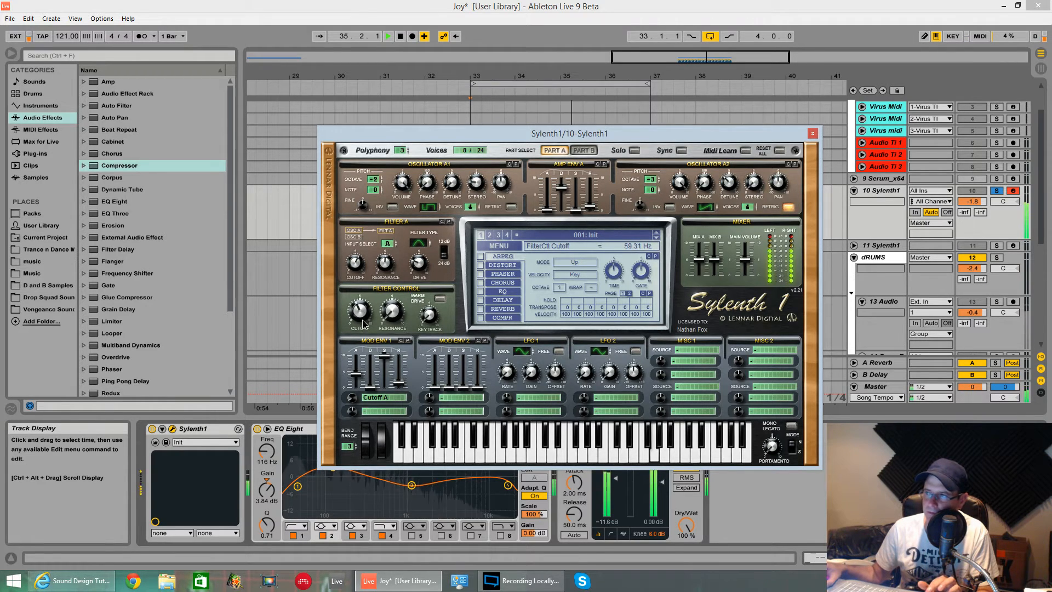
{"action": "key", "text": "space"}
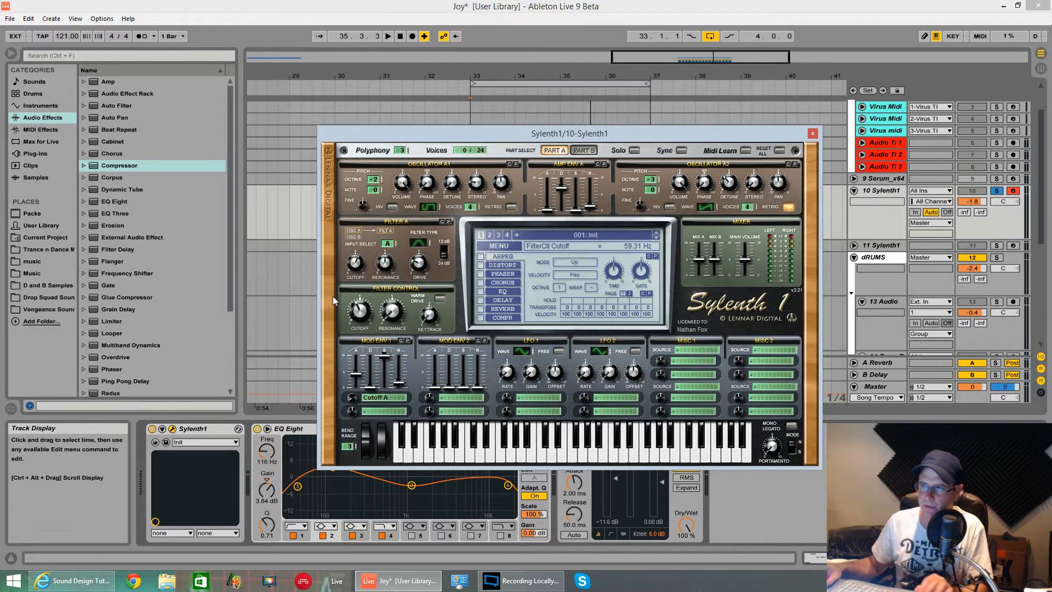
{"action": "key", "text": "space"}
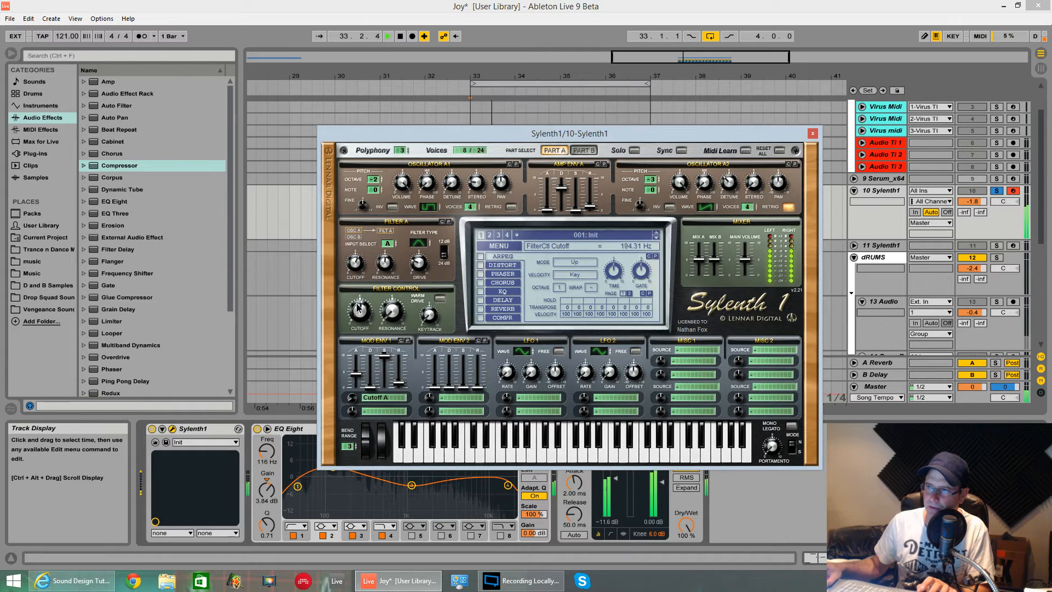
{"action": "left_click_drag", "start_coordinate": [357, 305], "coordinate": [355, 319]}
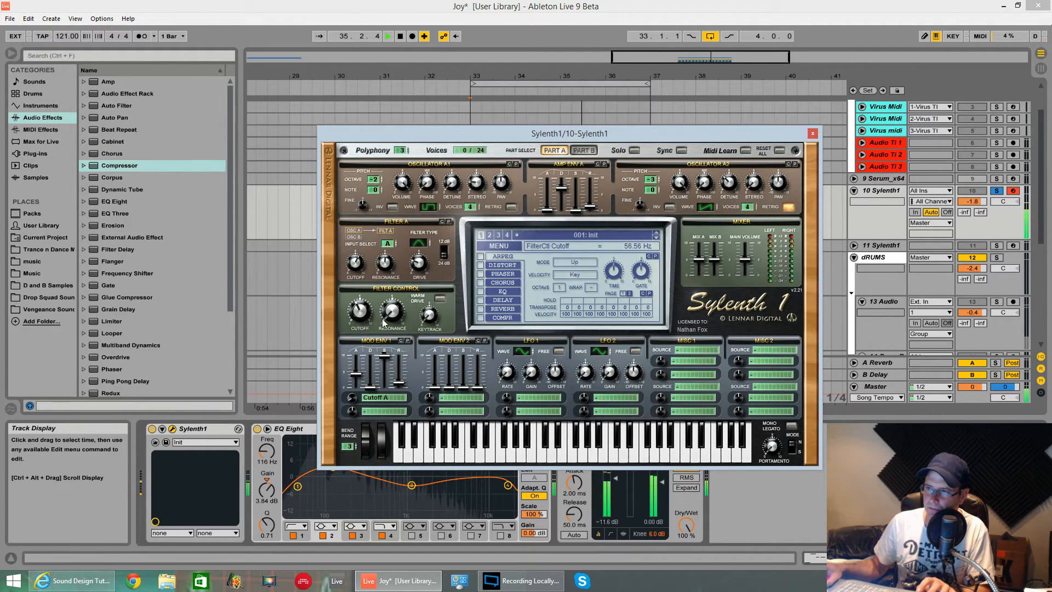
{"action": "key", "text": "space"}
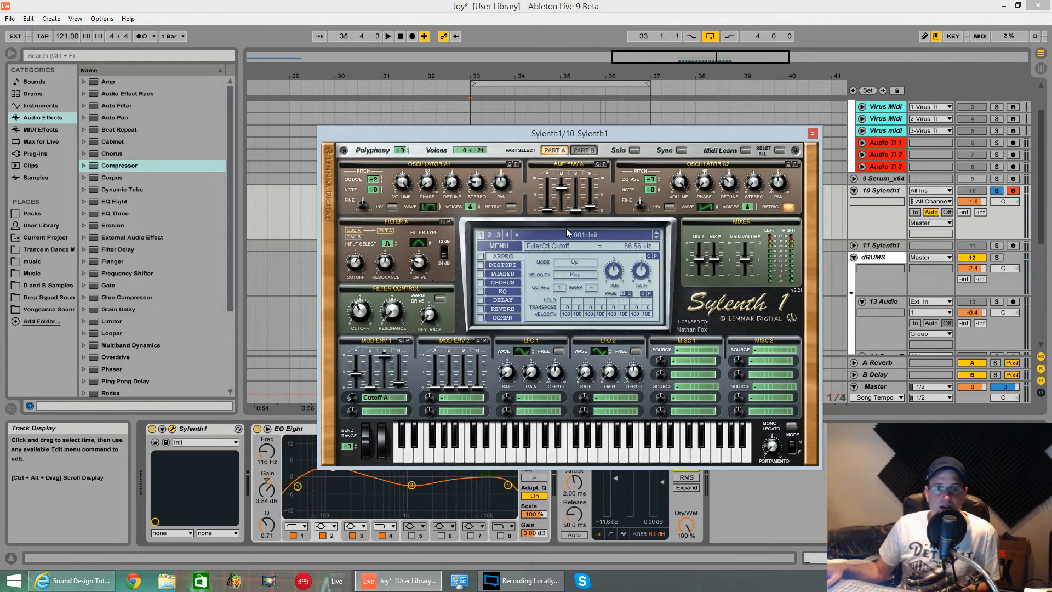
Fine-tune oscillator A2 to 0.09 and oscillator A1 to -0.11, and audition the result
{"action": "left_click", "coordinate": [639, 206]}
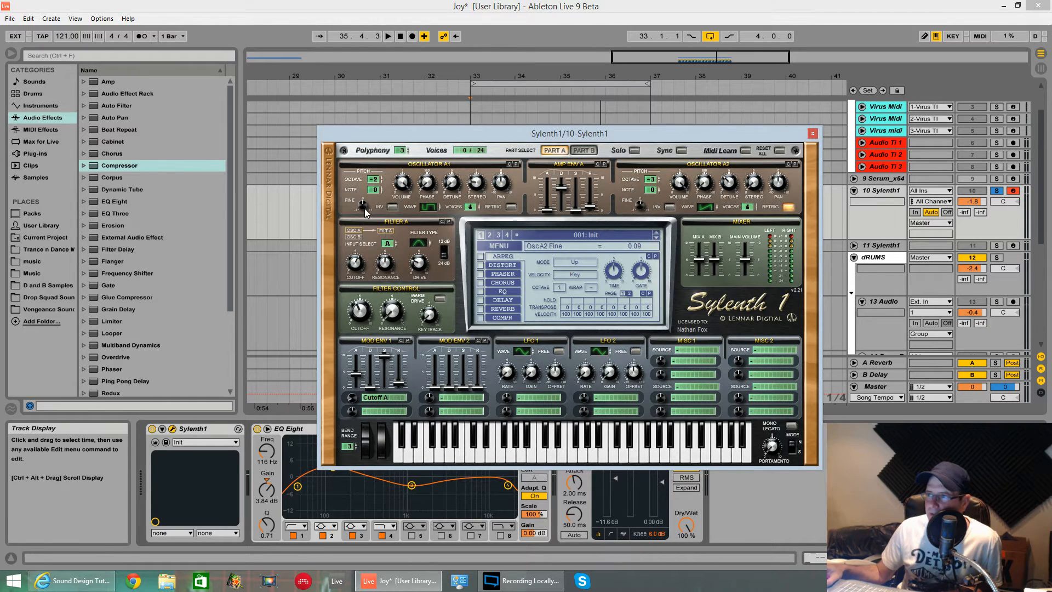
{"action": "left_click_drag", "start_coordinate": [364, 211], "coordinate": [364, 219]}
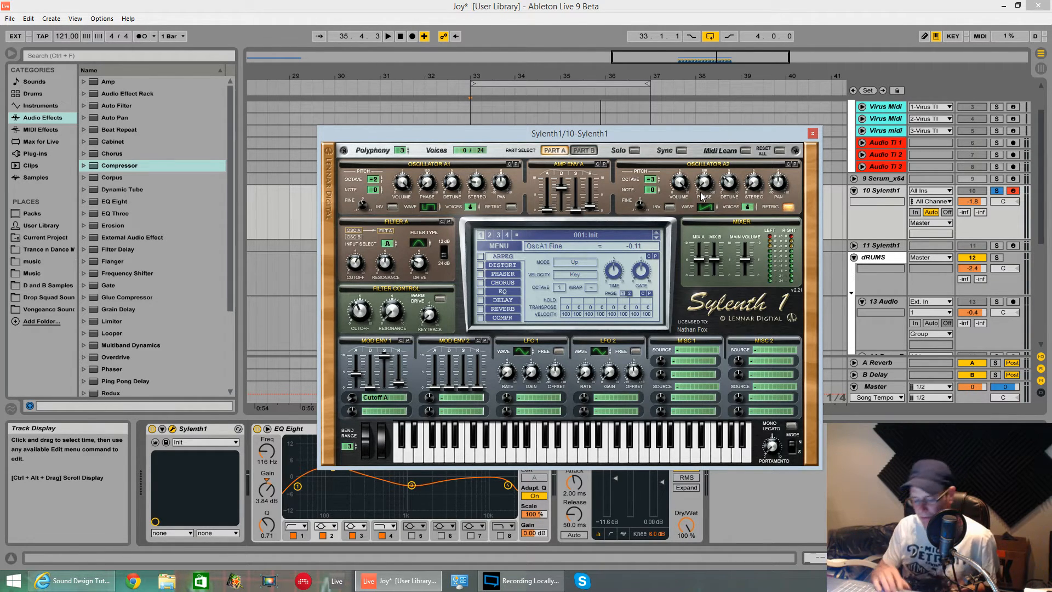
{"action": "key", "text": "space"}
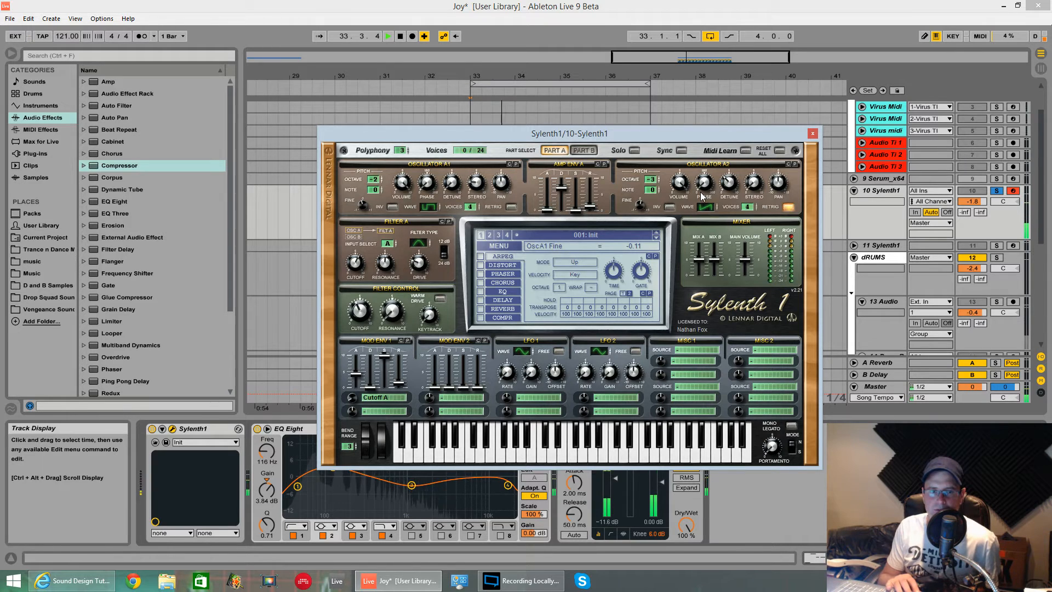
{"action": "key", "text": "space"}
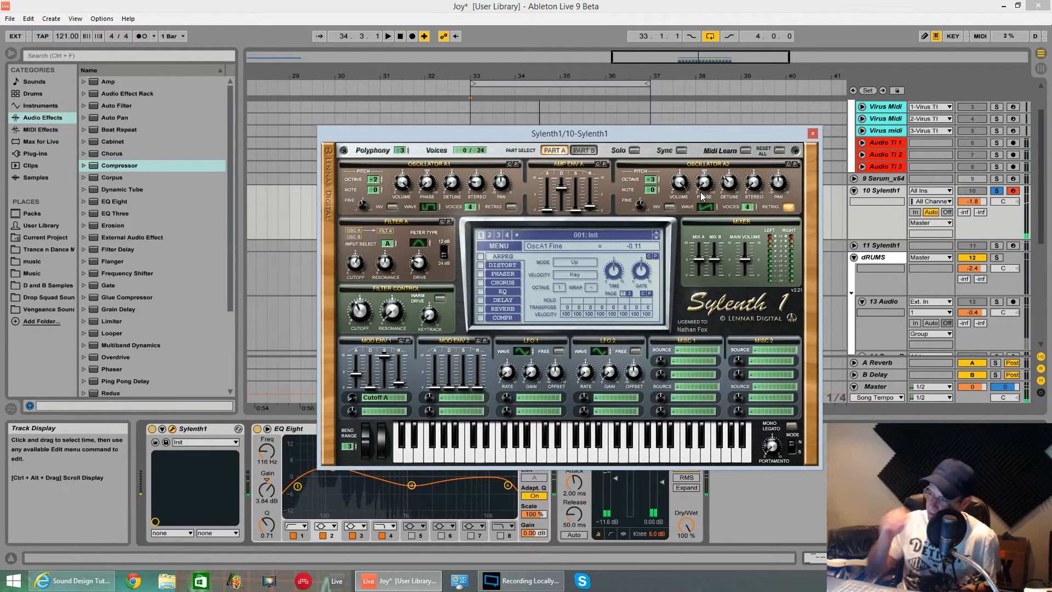
Switch to Part B with Solo on and set oscillator B1 to a triangle wave with 5 voices and retrigger off
{"action": "left_click", "coordinate": [589, 150]}
{"action": "left_click", "coordinate": [634, 150]}
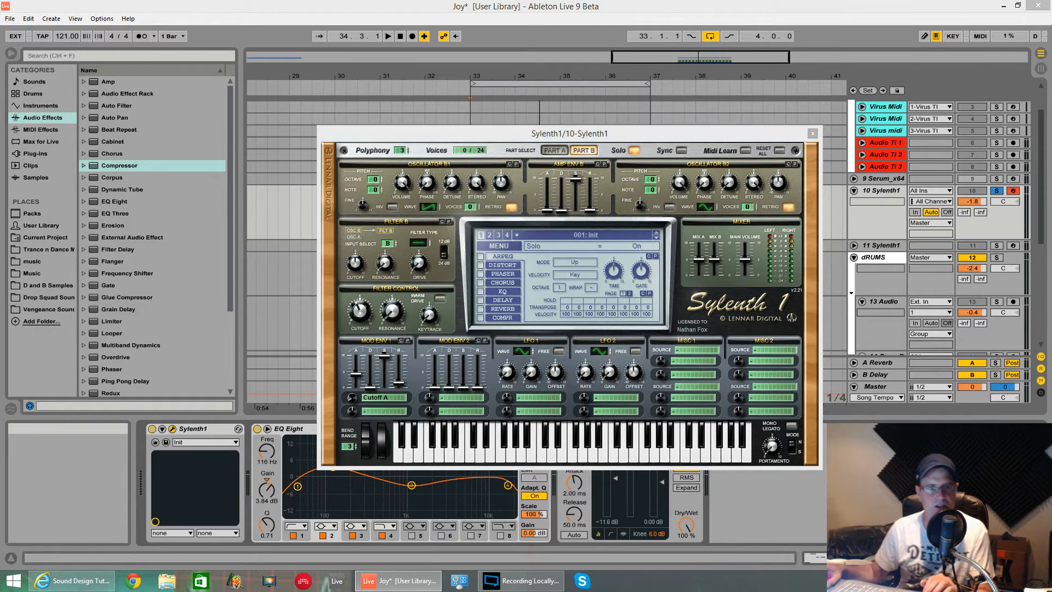
{"action": "left_click", "coordinate": [429, 206]}
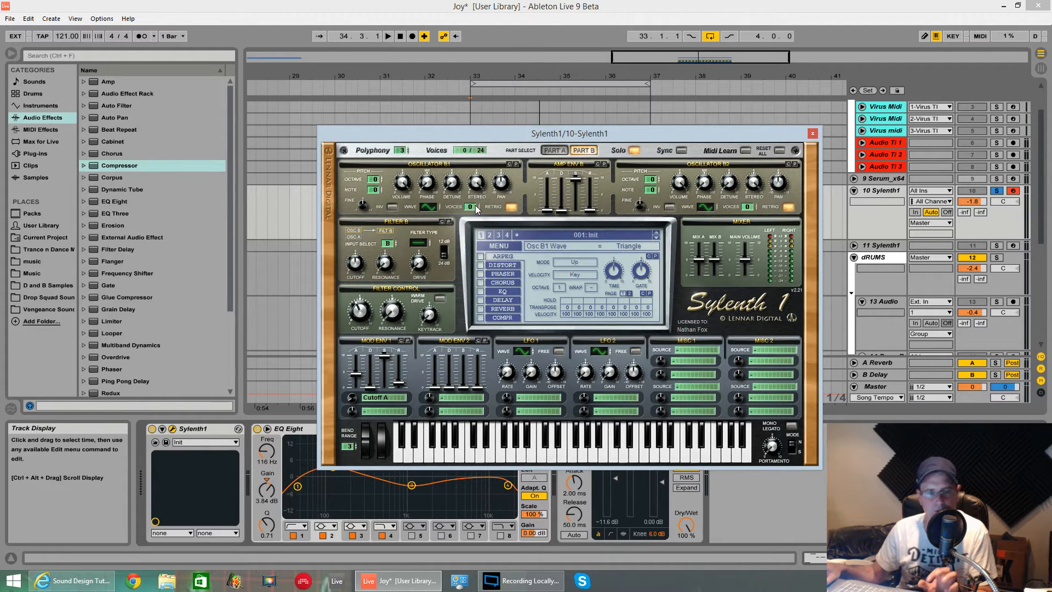
{"action": "left_click_drag", "start_coordinate": [476, 210], "coordinate": [466, 162]}
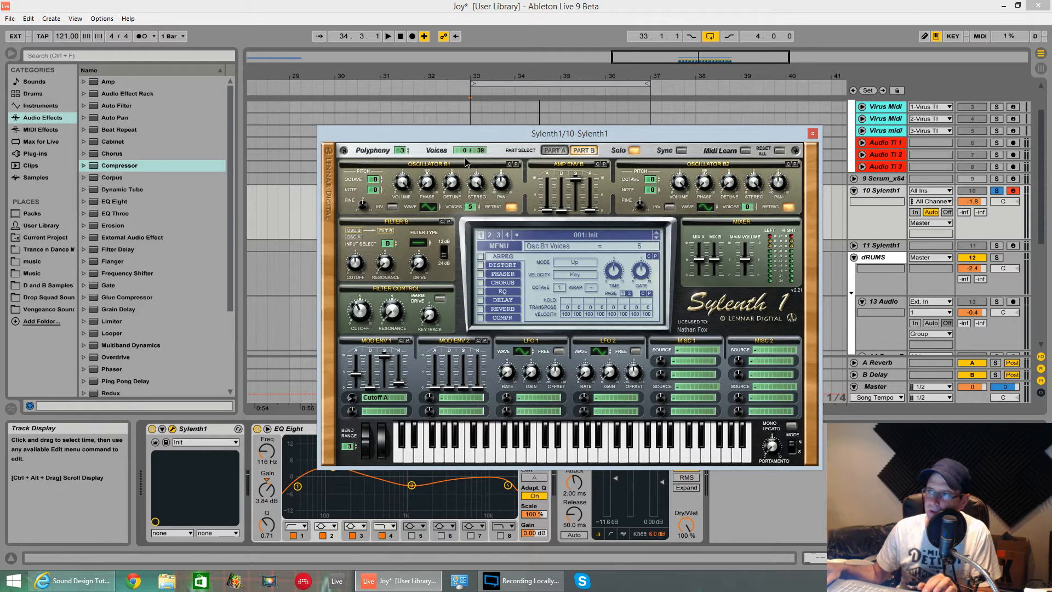
{"action": "left_click", "coordinate": [512, 207]}
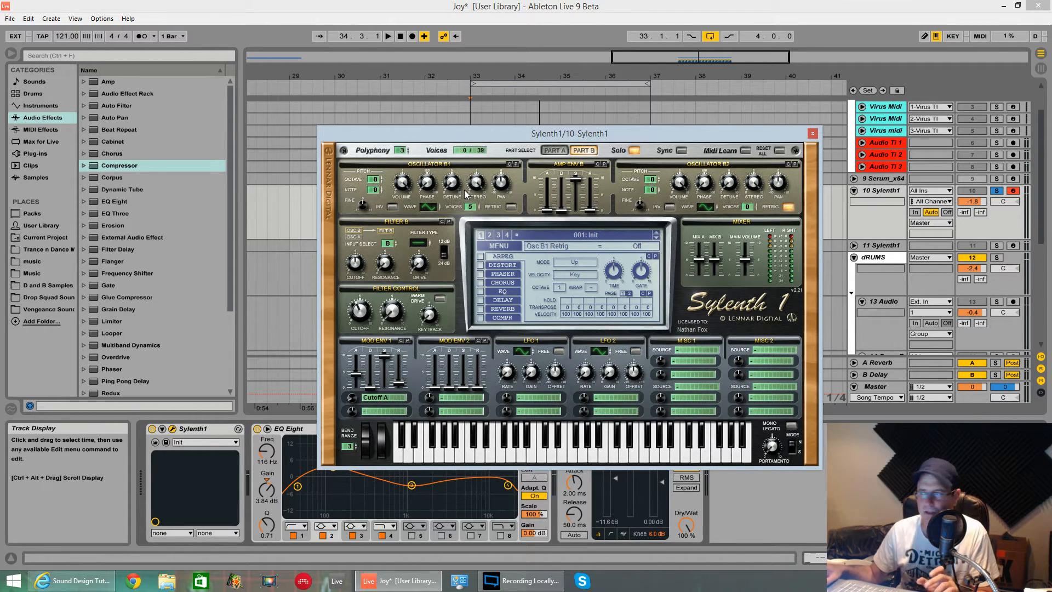
Set oscillator B1 to octave -1, note -5 and stereo 3.62, auditioning the loop
{"action": "left_click", "coordinate": [379, 181]}
{"action": "key", "text": "space"}
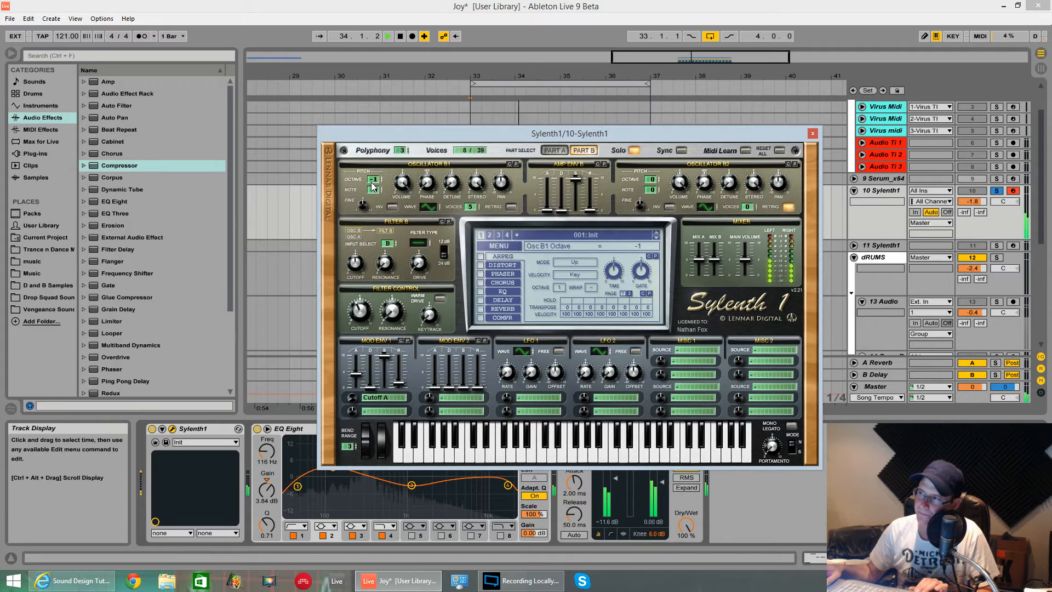
{"action": "key", "text": "space"}
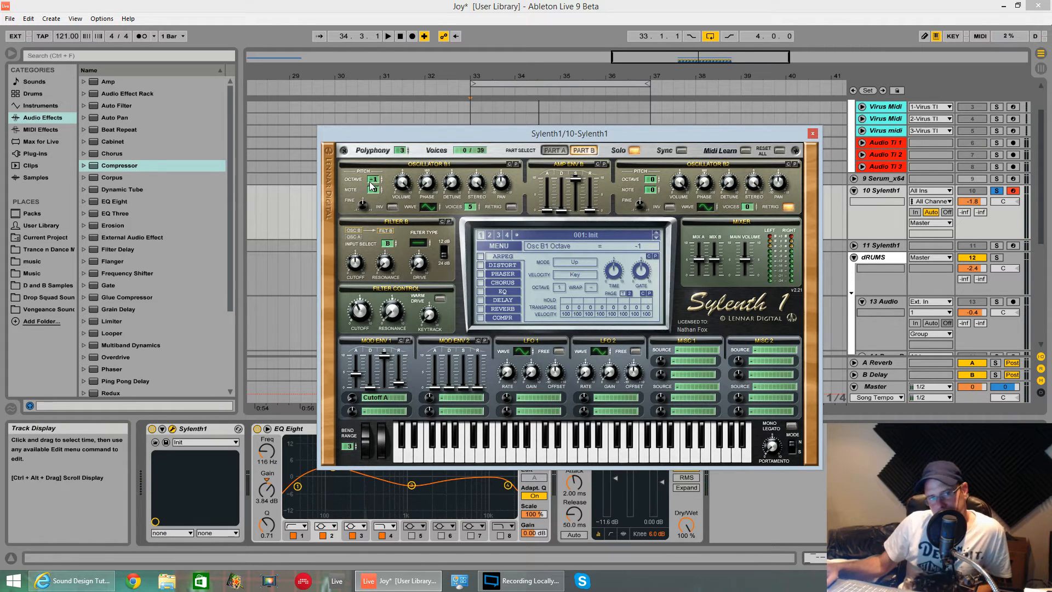
{"action": "left_click", "coordinate": [375, 192]}
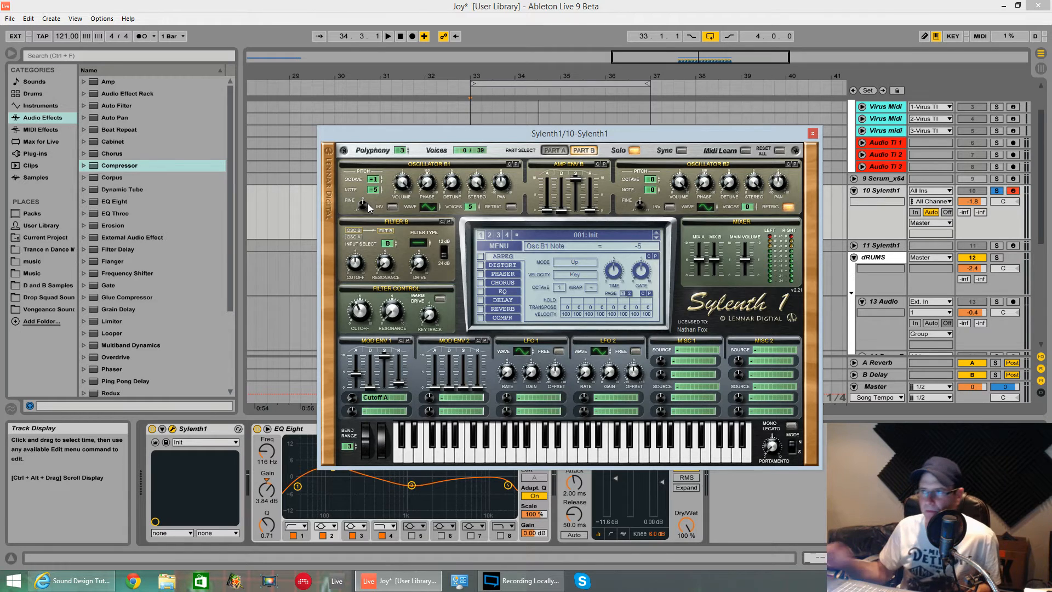
{"action": "key", "text": "space"}
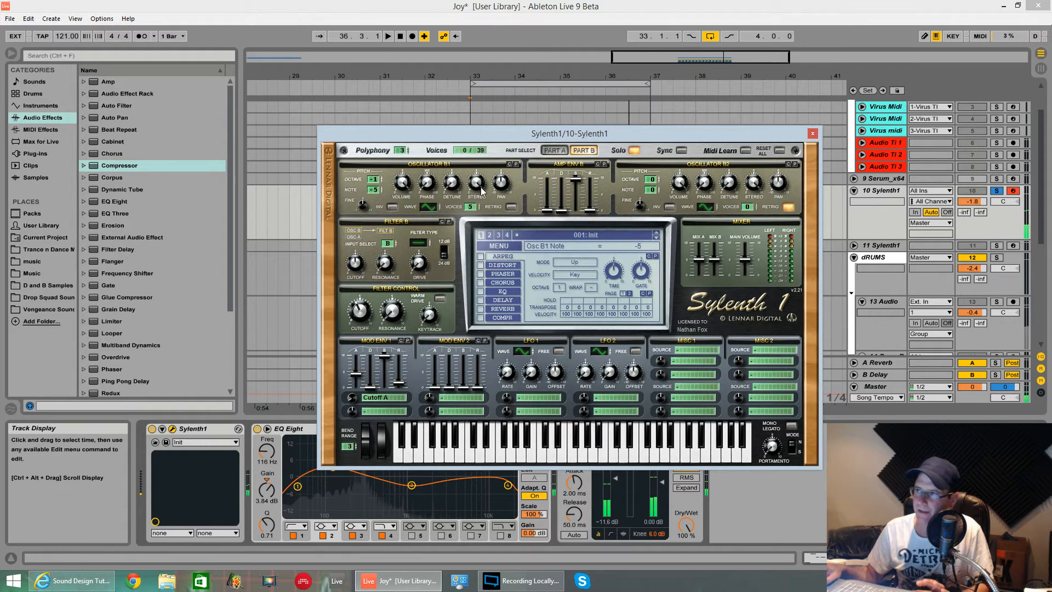
{"action": "key", "text": "space"}
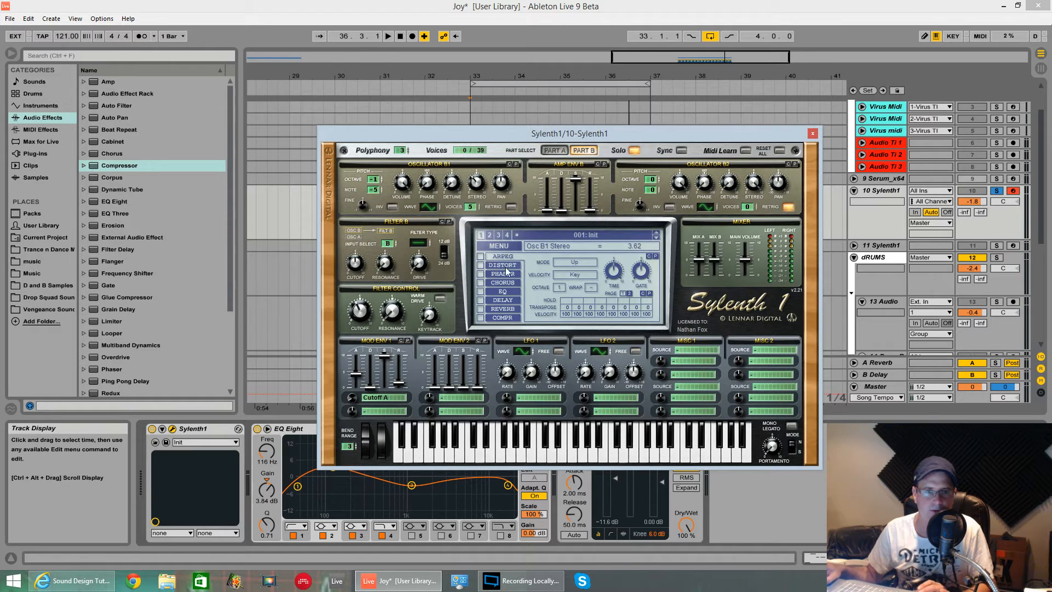
{"action": "key", "text": "space"}
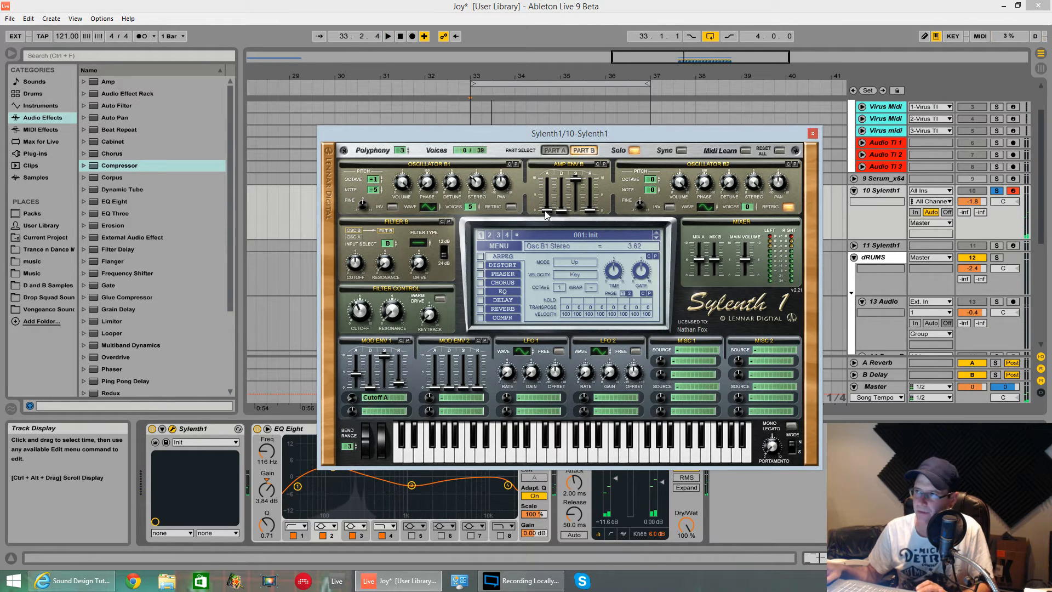
Raise the attack slightly on Amp Envelope B, set its release to 1.13, and audition the loop
{"action": "left_click_drag", "start_coordinate": [546, 210], "coordinate": [591, 203]}
{"action": "key", "text": "space"}
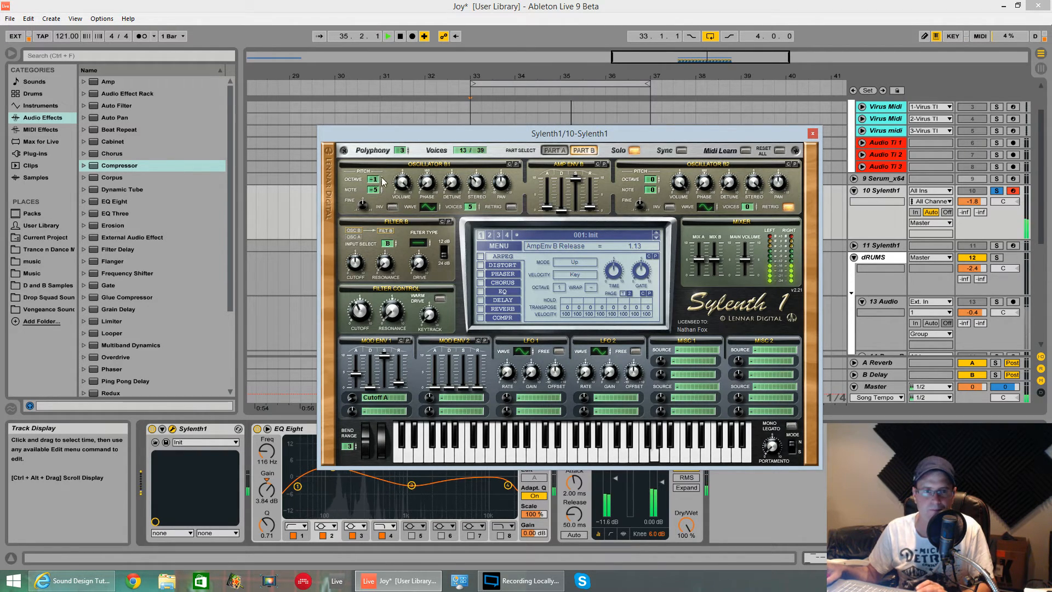
{"action": "key", "text": "space"}
Set oscillator B2 to 8 voices and octave -3, and audition the loop
{"action": "left_click_drag", "start_coordinate": [747, 207], "coordinate": [747, 152]}
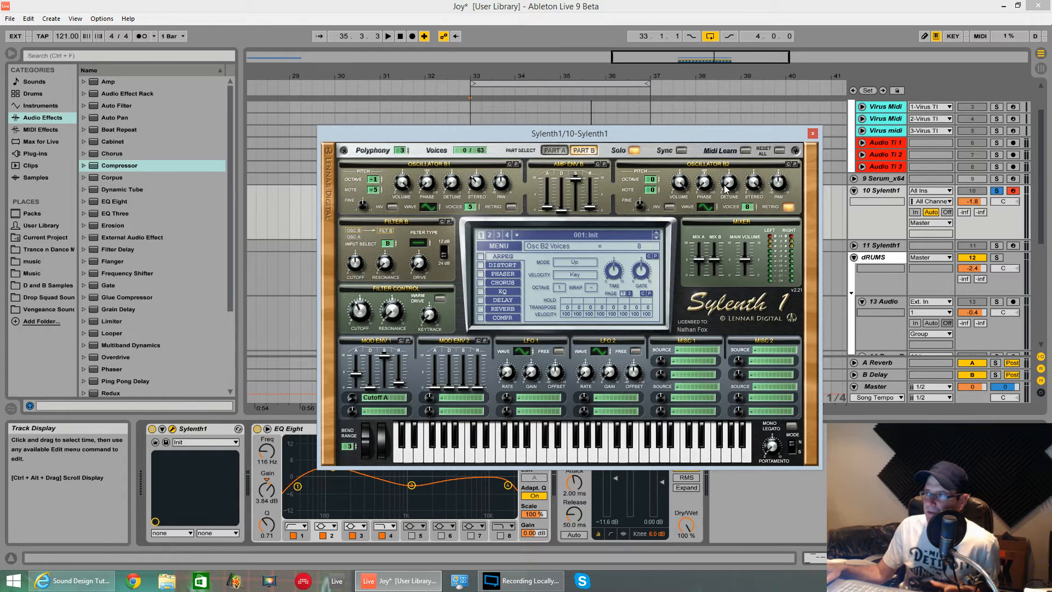
{"action": "left_click_drag", "start_coordinate": [647, 183], "coordinate": [647, 196]}
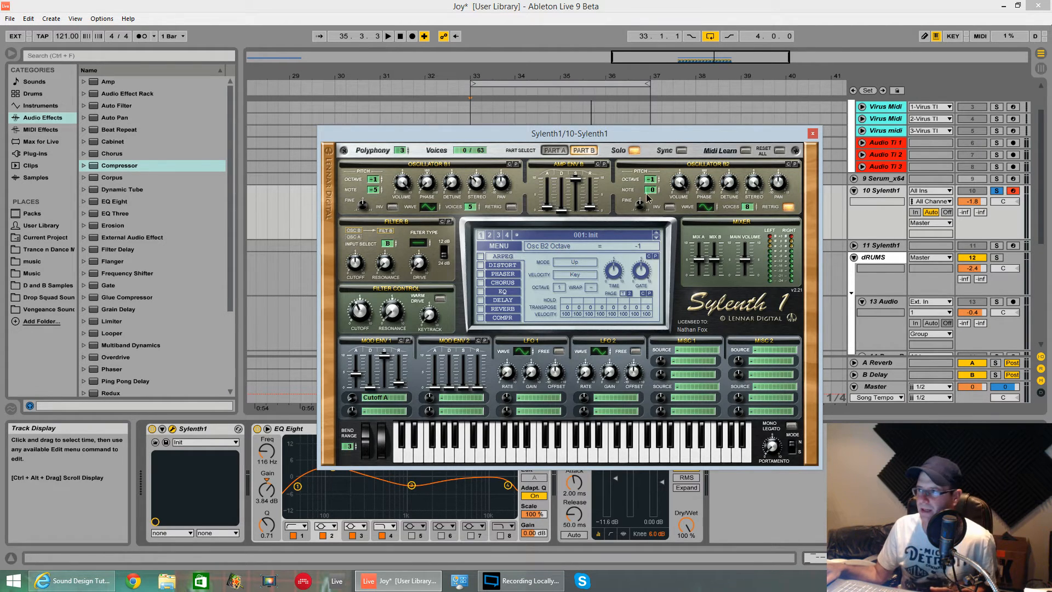
{"action": "key", "text": "space"}
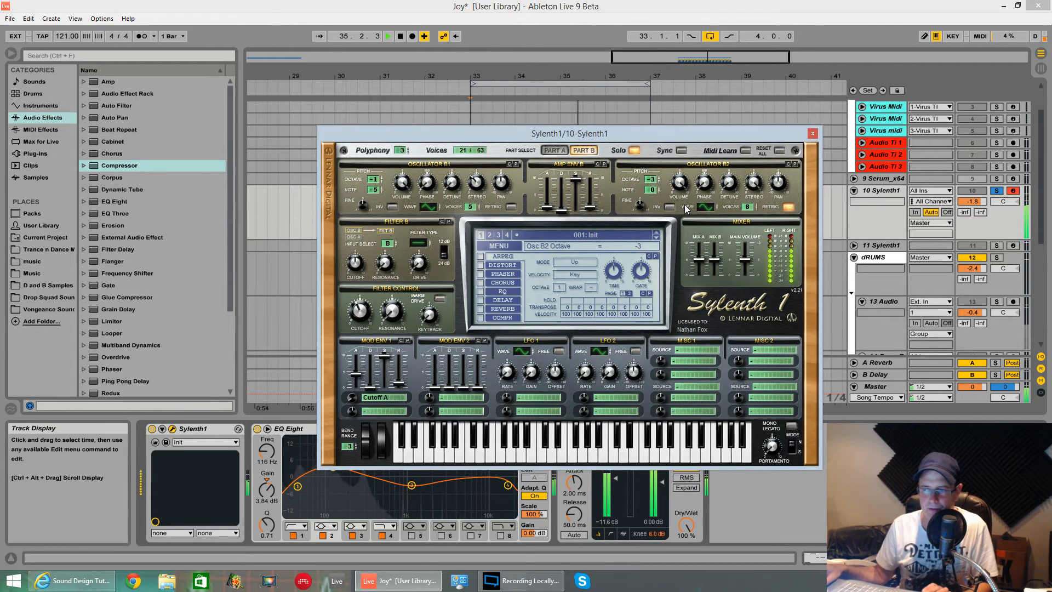
{"action": "key", "text": "space"}
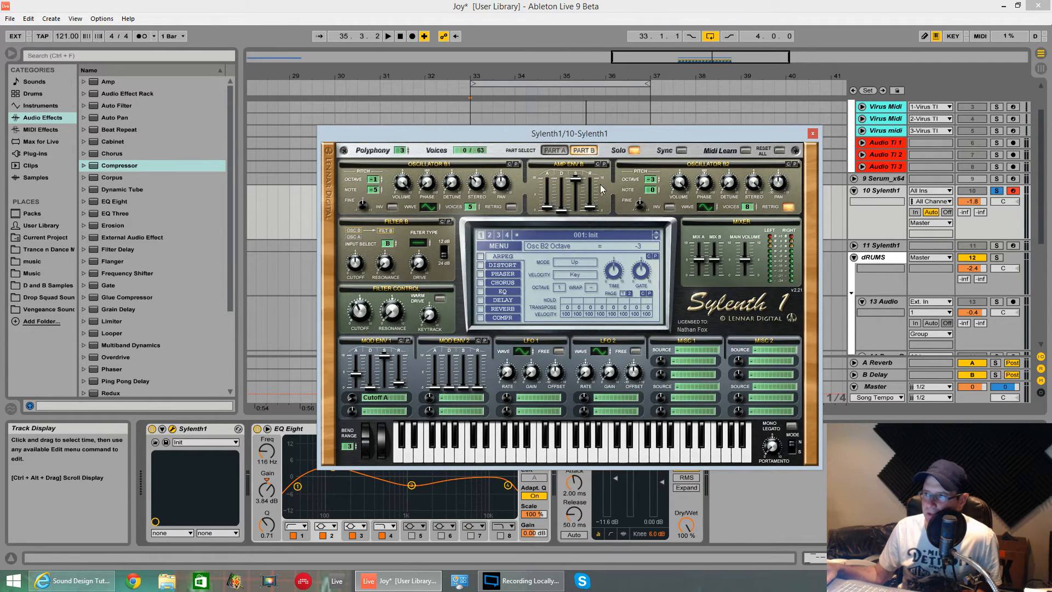
Set Filter B to Lowpass with cutoff 2.98 Hz and drive 3.71, auditioning the loop
{"action": "left_click", "coordinate": [416, 244]}
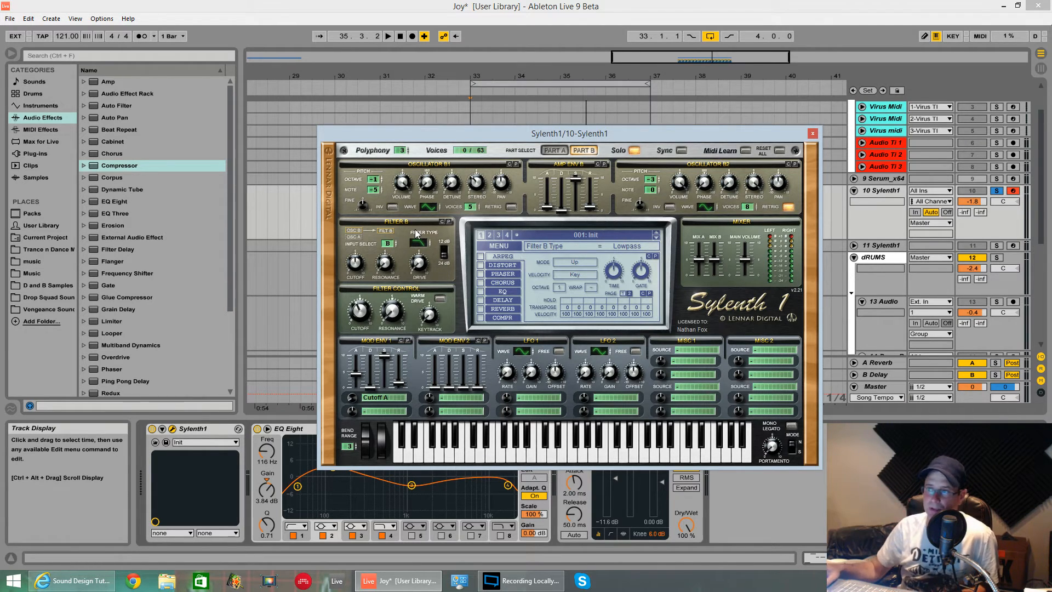
{"action": "left_click_drag", "start_coordinate": [356, 263], "coordinate": [360, 306]}
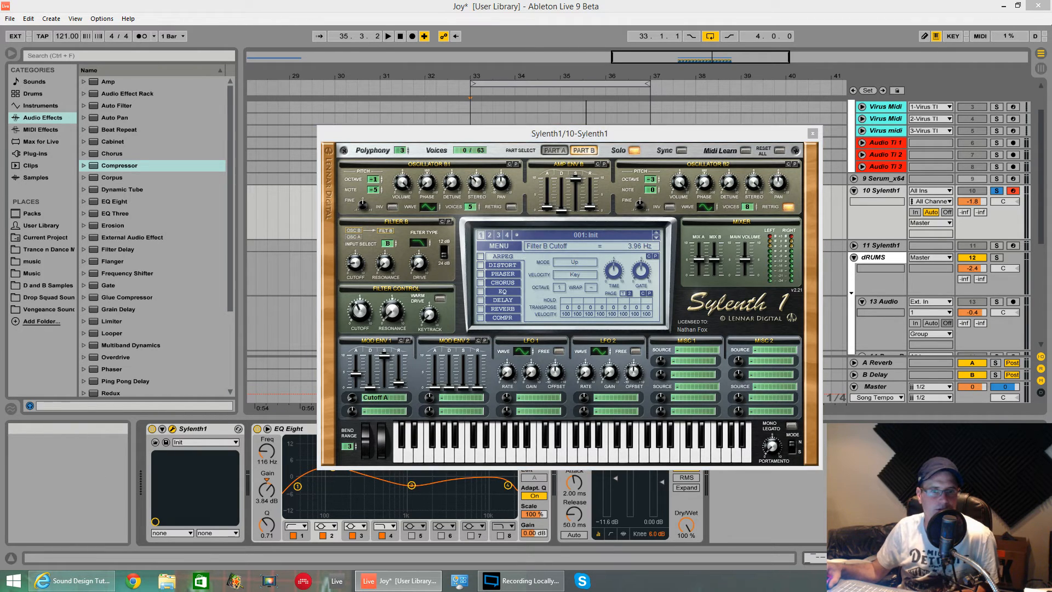
{"action": "left_click_drag", "start_coordinate": [356, 266], "coordinate": [356, 268]}
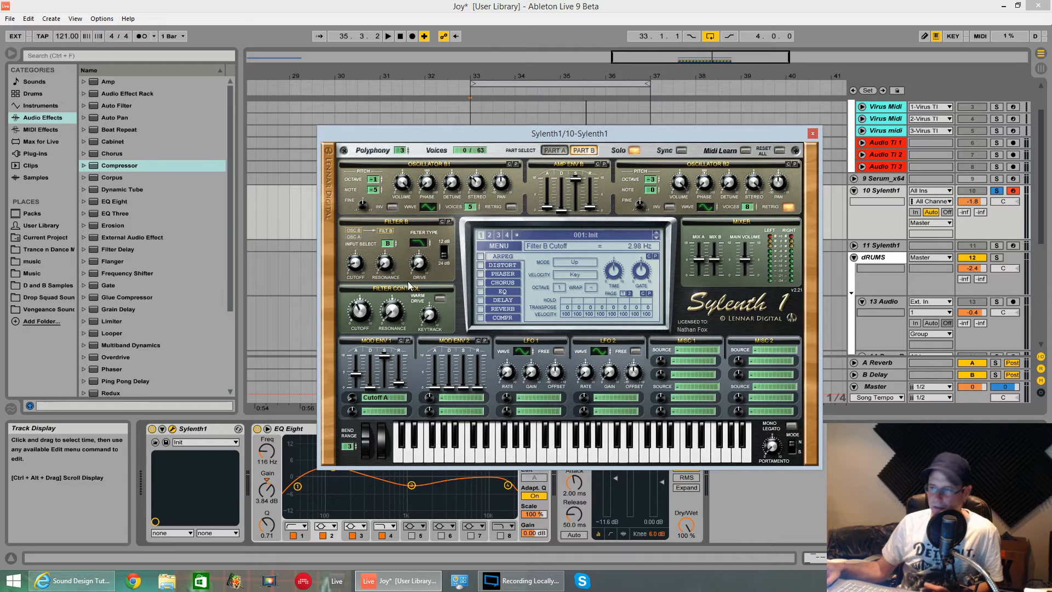
{"action": "key", "text": "space"}
{"action": "left_click_drag", "start_coordinate": [427, 259], "coordinate": [428, 228]}
{"action": "key", "text": "space"}
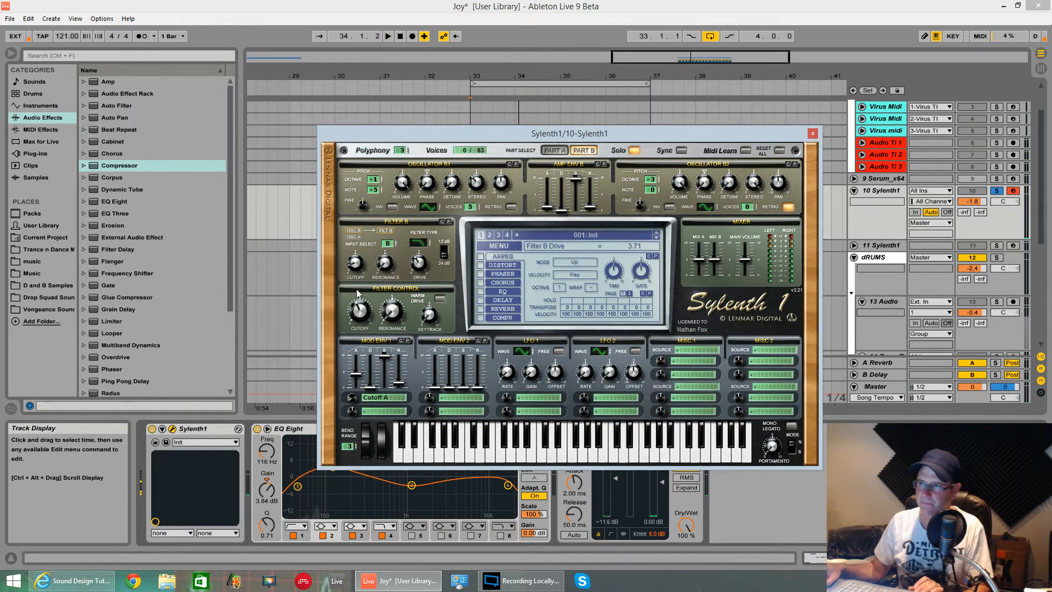
Route Mod Env 2 to Cutoff B with attack 0.00, decay 4.37 and amount 7.52, auditioning the loop
{"action": "left_click", "coordinate": [441, 400]}
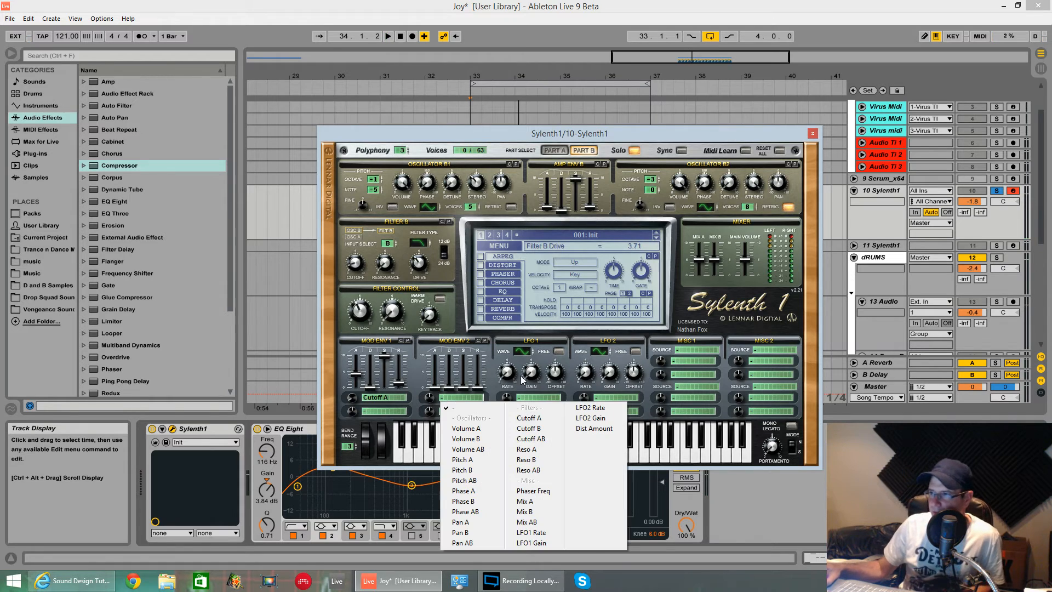
{"action": "left_click", "coordinate": [541, 431]}
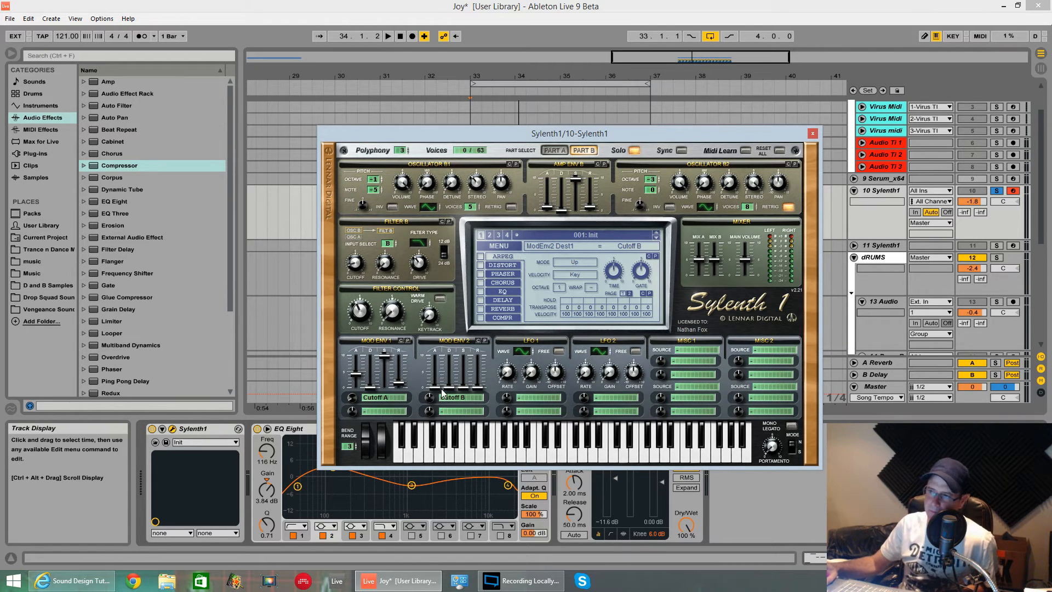
{"action": "left_click_drag", "start_coordinate": [443, 388], "coordinate": [436, 413]}
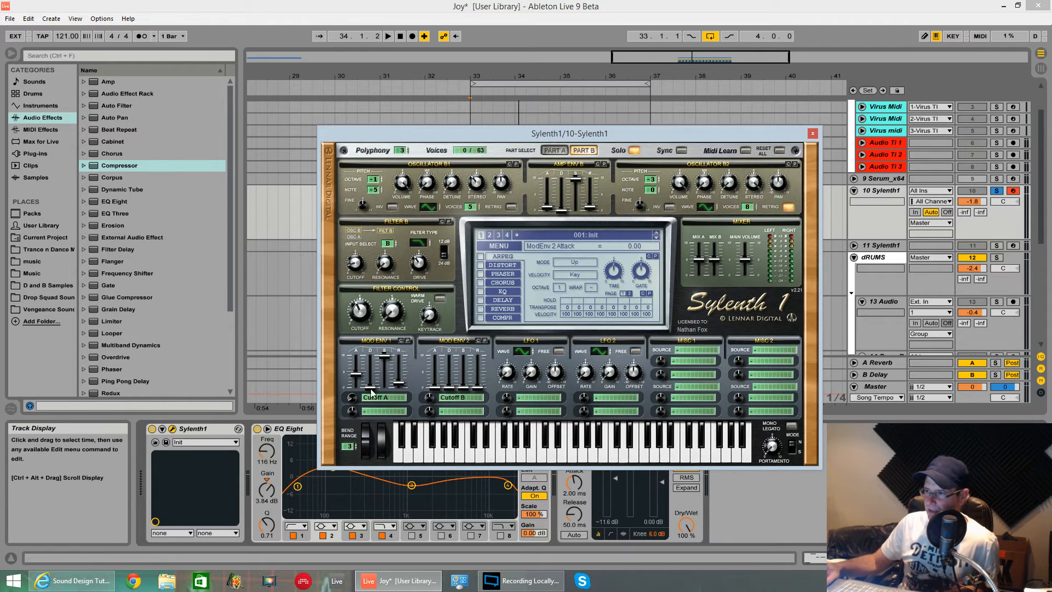
{"action": "left_click_drag", "start_coordinate": [450, 390], "coordinate": [443, 343]}
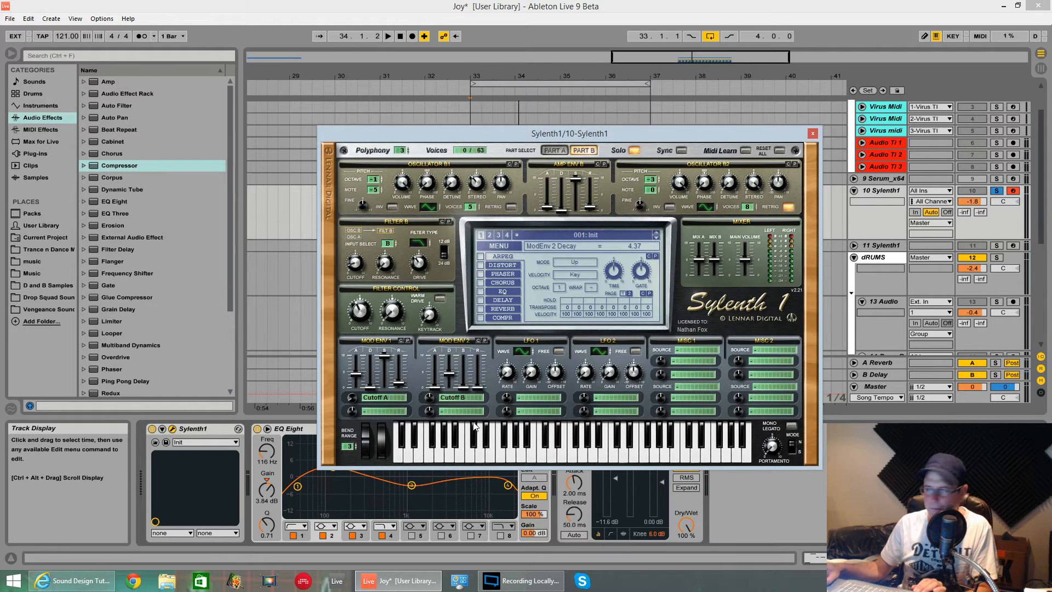
{"action": "key", "text": "space"}
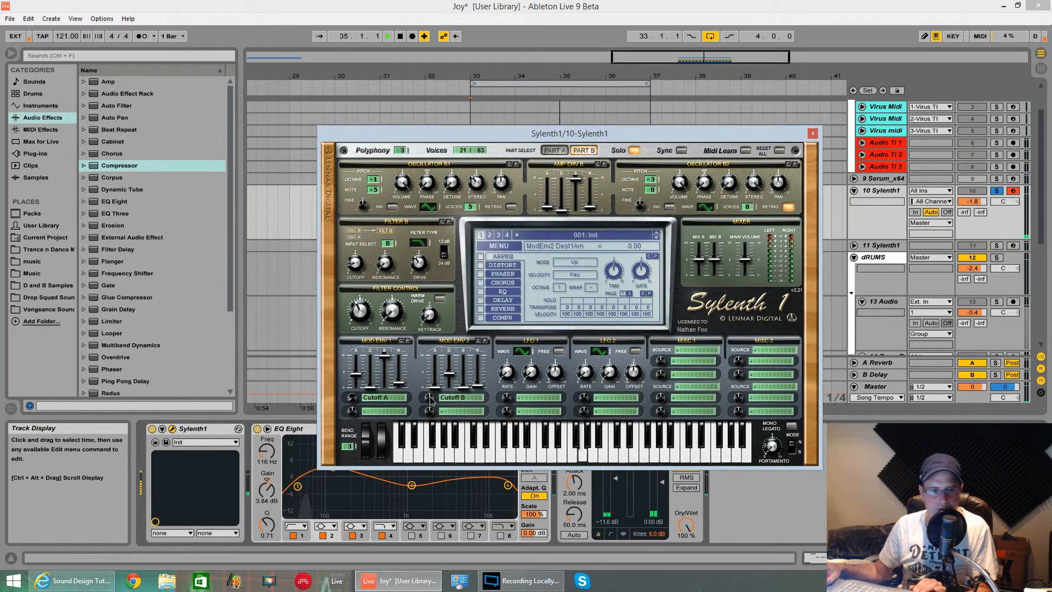
{"action": "left_click_drag", "start_coordinate": [430, 400], "coordinate": [437, 362]}
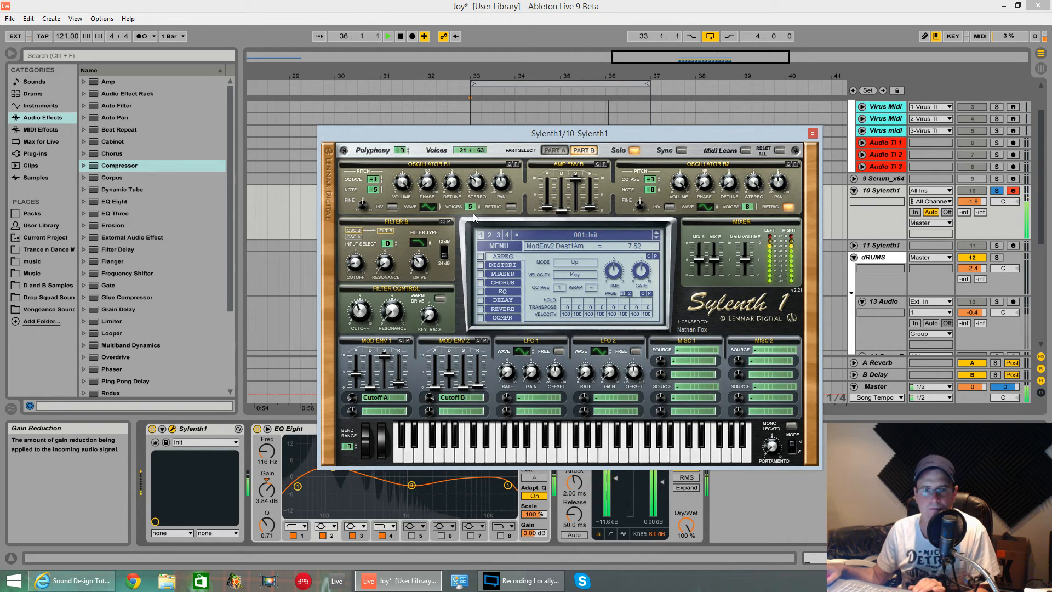
{"action": "key", "text": "space"}
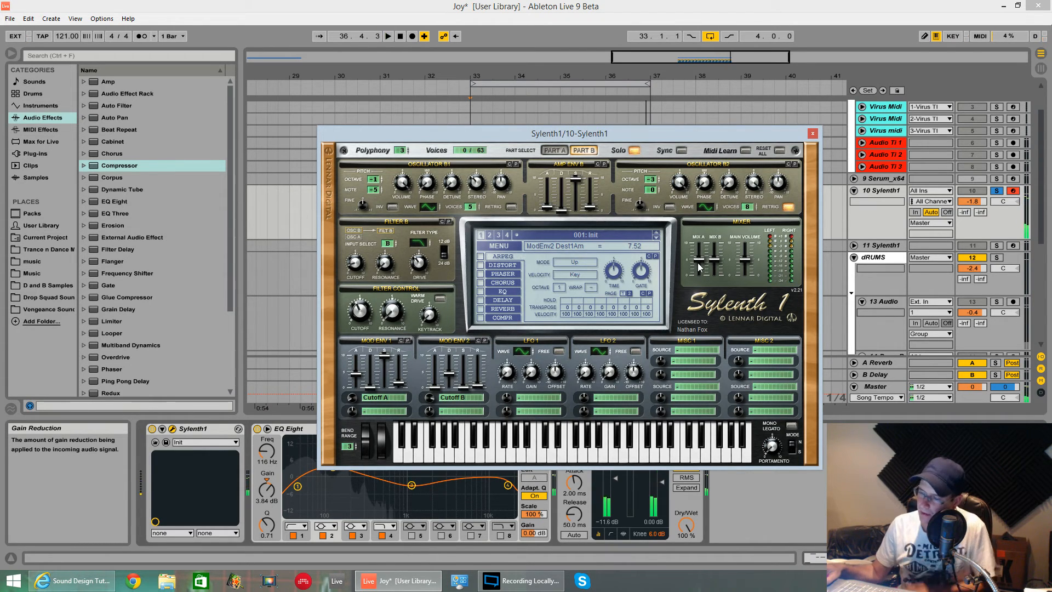
Raise Mix A to 6.95, turn the synth's Solo off, and play both parts together
{"action": "left_click", "coordinate": [699, 261]}
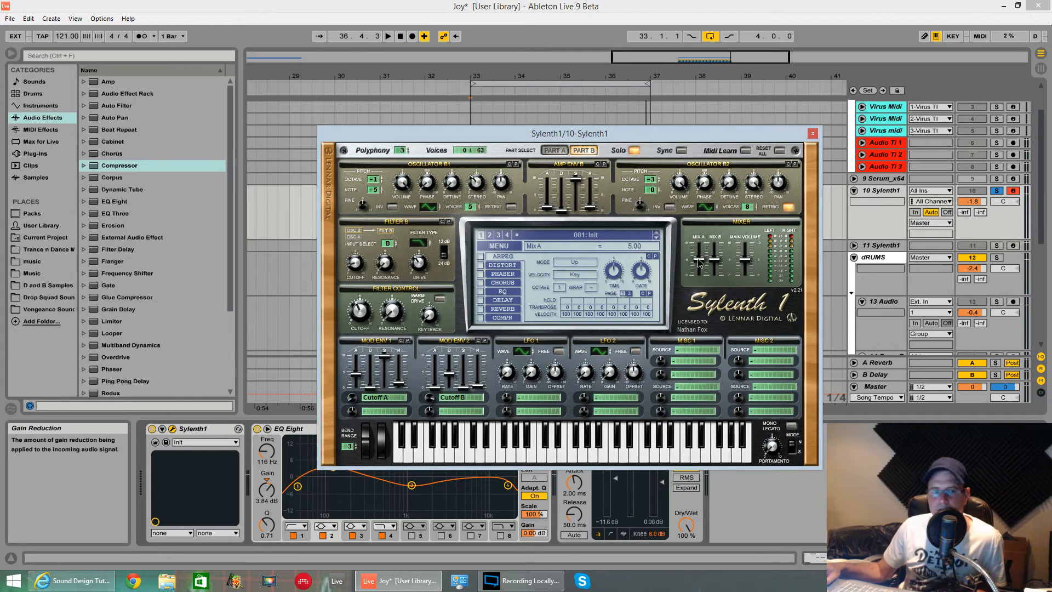
{"action": "left_click_drag", "start_coordinate": [700, 241], "coordinate": [700, 241]}
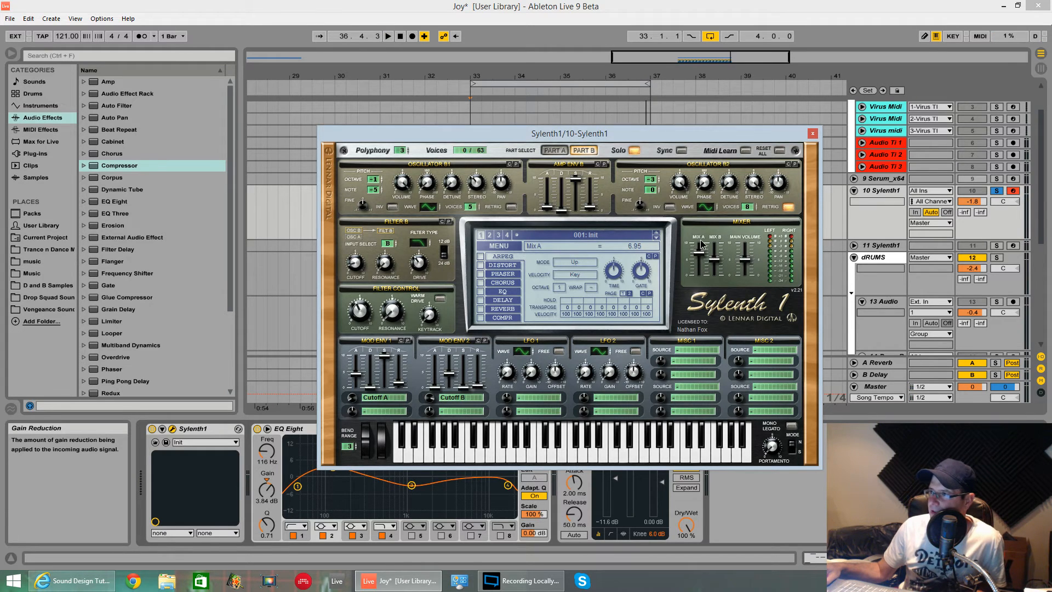
{"action": "key", "text": "space"}
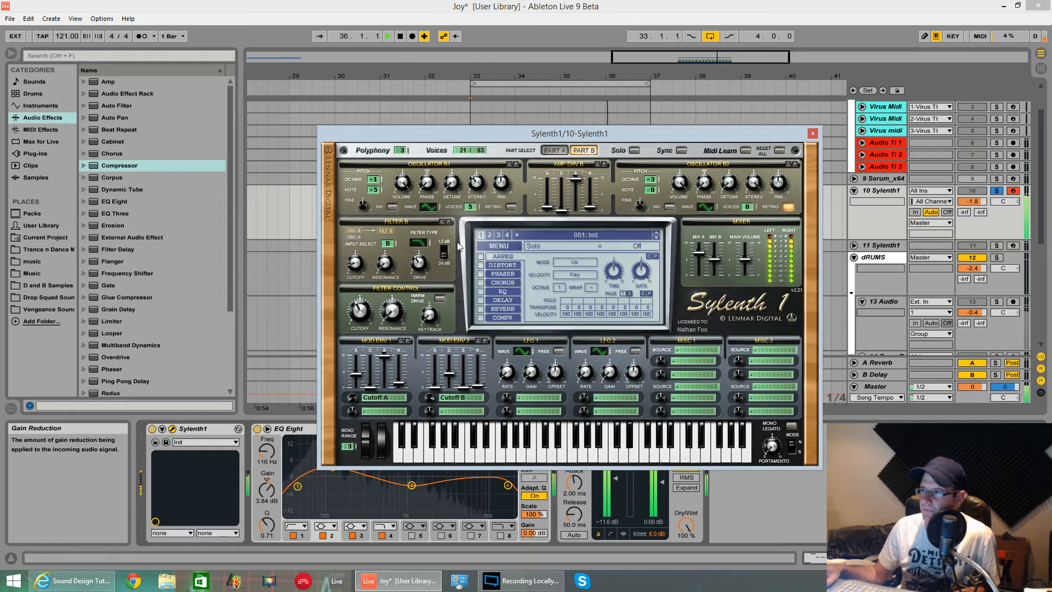
Switch to Part A and set the Filter Control cutoff to 38.69 Hz, auditioning the loop
{"action": "left_click", "coordinate": [552, 150]}
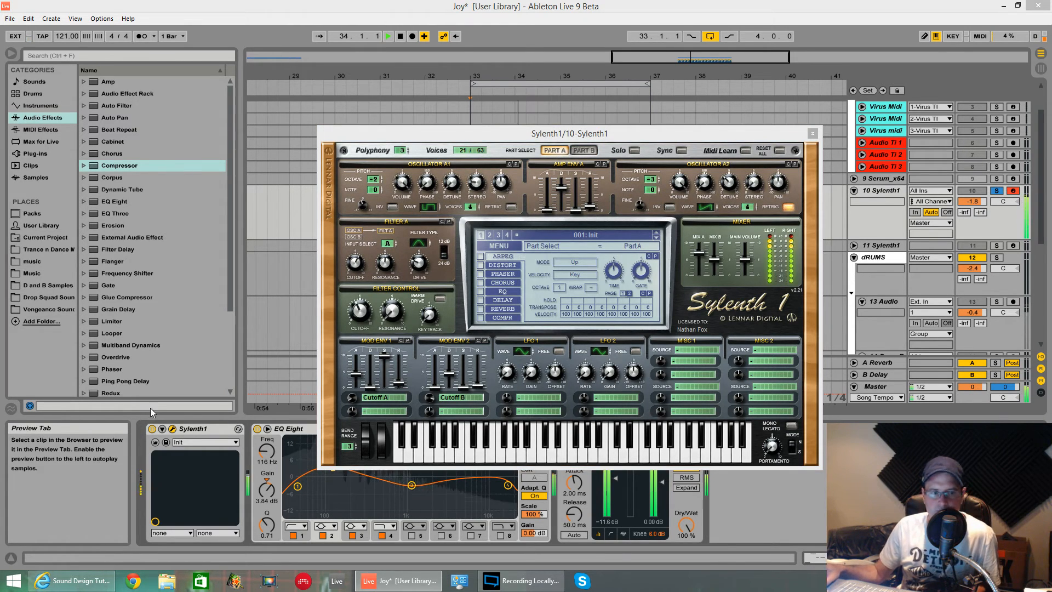
{"action": "left_click", "coordinate": [358, 316]}
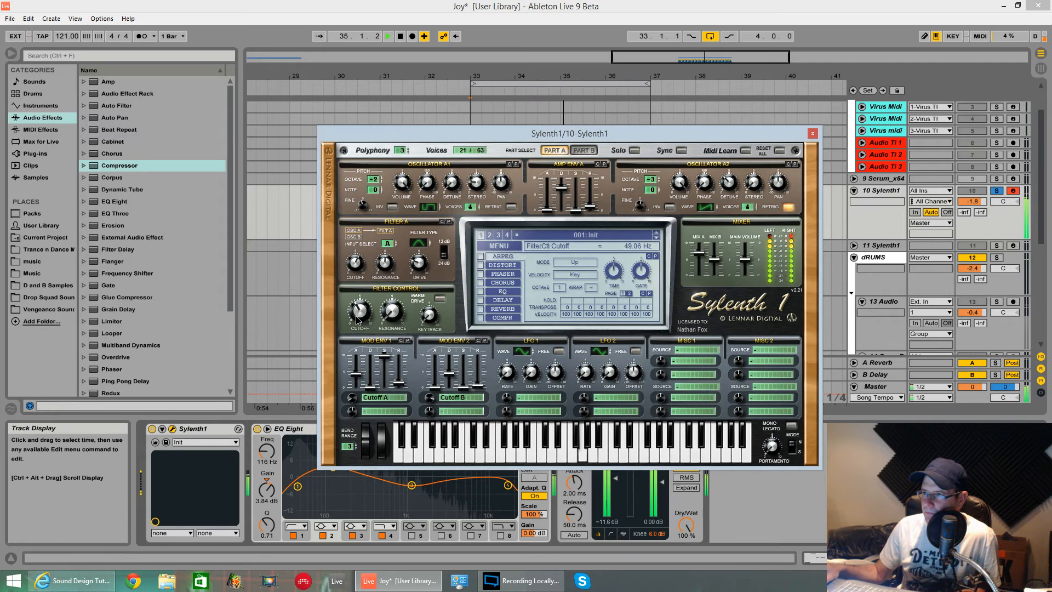
{"action": "left_click_drag", "start_coordinate": [358, 317], "coordinate": [361, 320]}
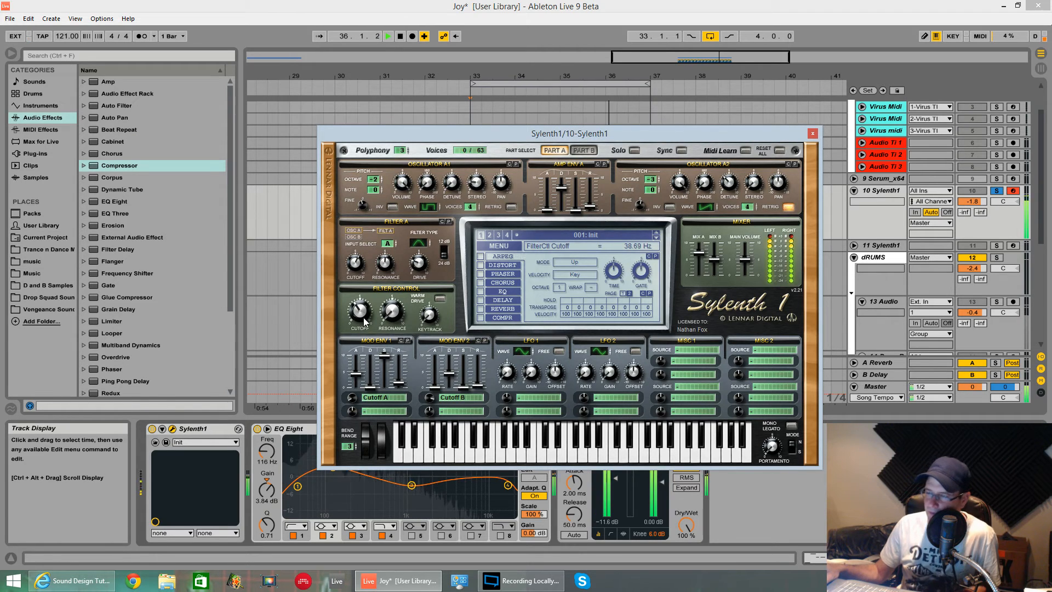
{"action": "key", "text": "space"}
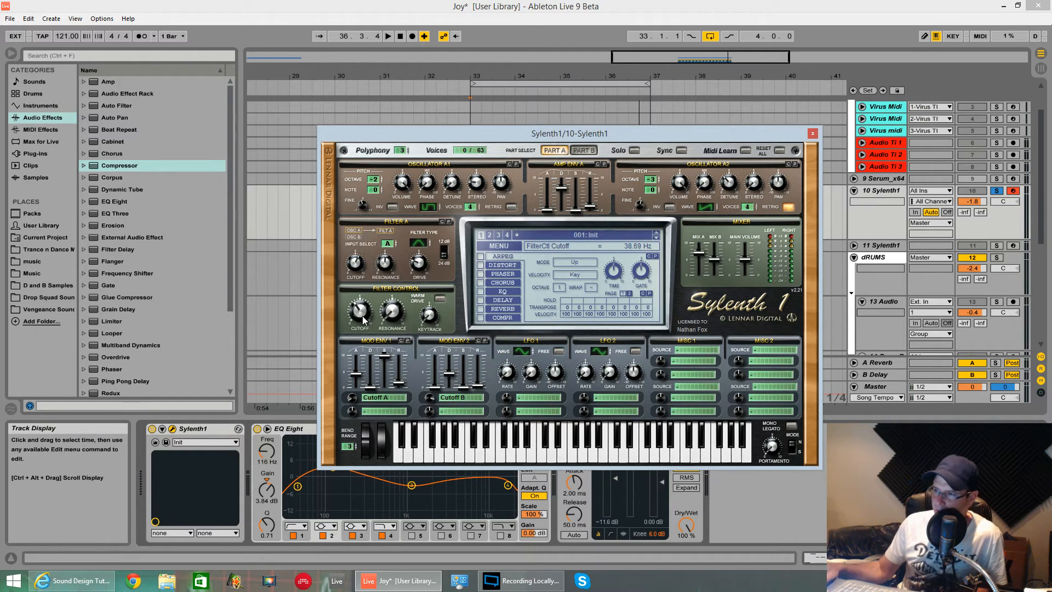
{"action": "key", "text": "space"}
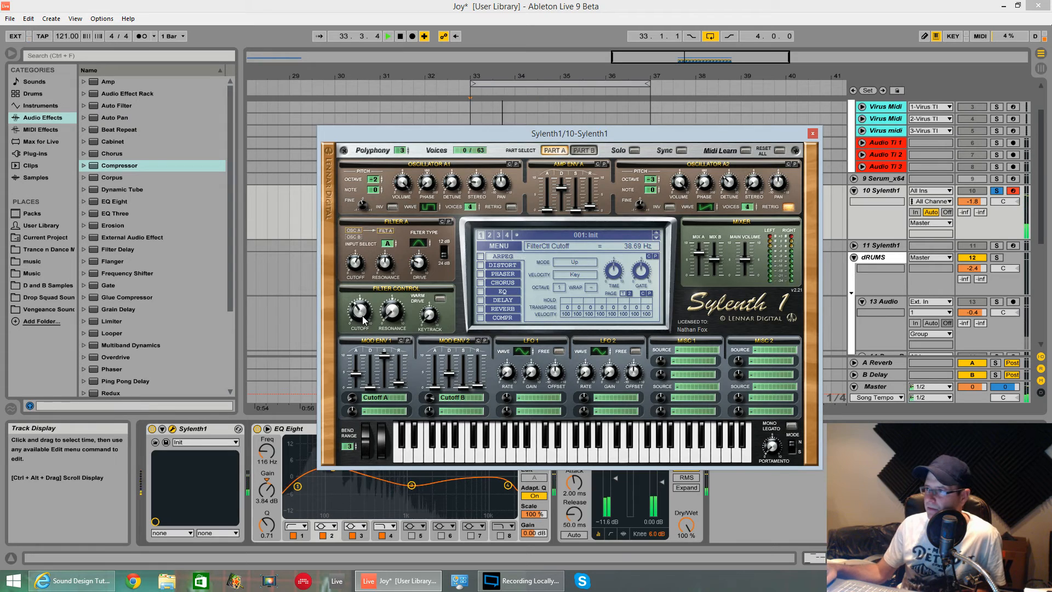
{"action": "key", "text": "space"}
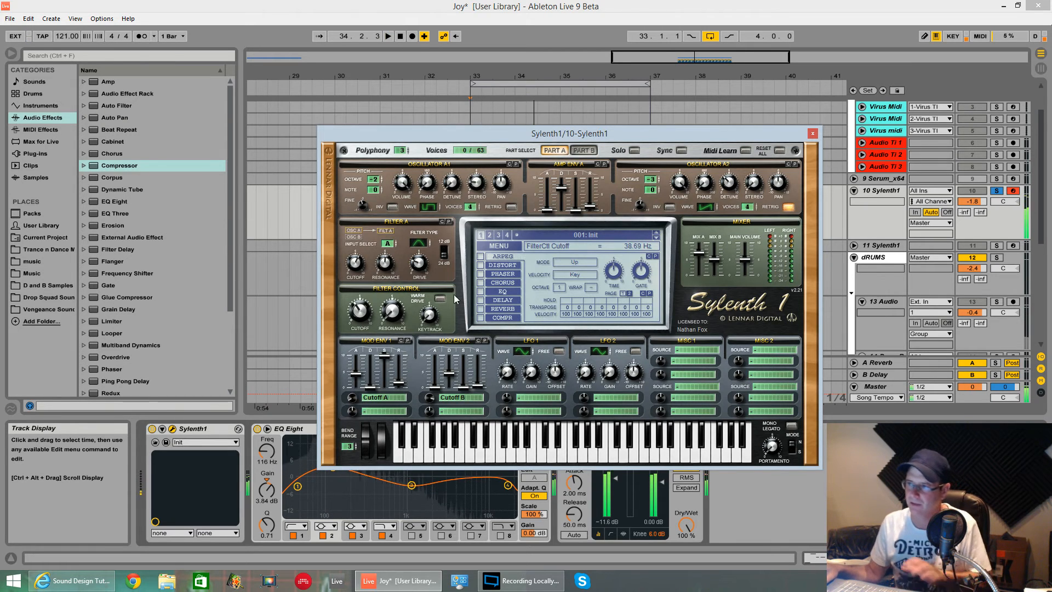
Enable the synth's compressor with ratio 2.07:1, threshold -2.00 dB, adjusted attack and release 231.49 ms, and audition the loop
{"action": "left_click", "coordinate": [494, 318]}
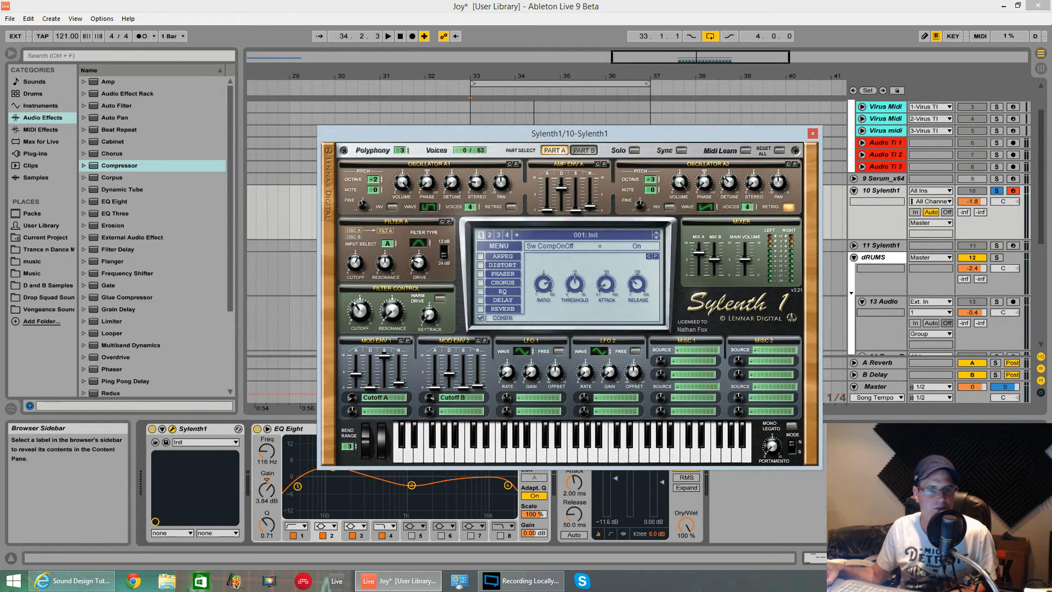
{"action": "left_click_drag", "start_coordinate": [544, 283], "coordinate": [542, 313]}
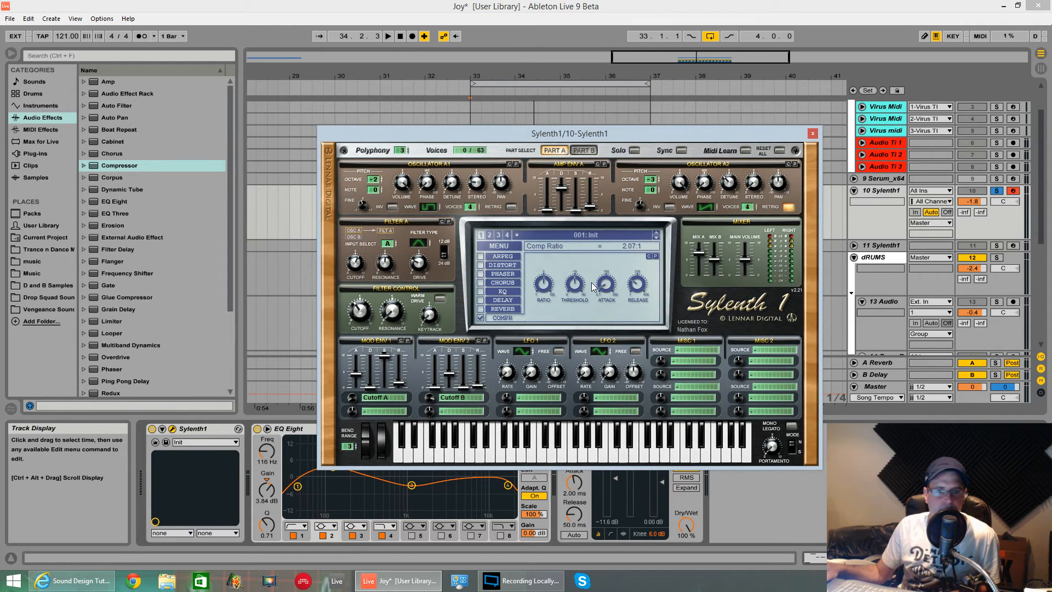
{"action": "left_click", "coordinate": [569, 280]}
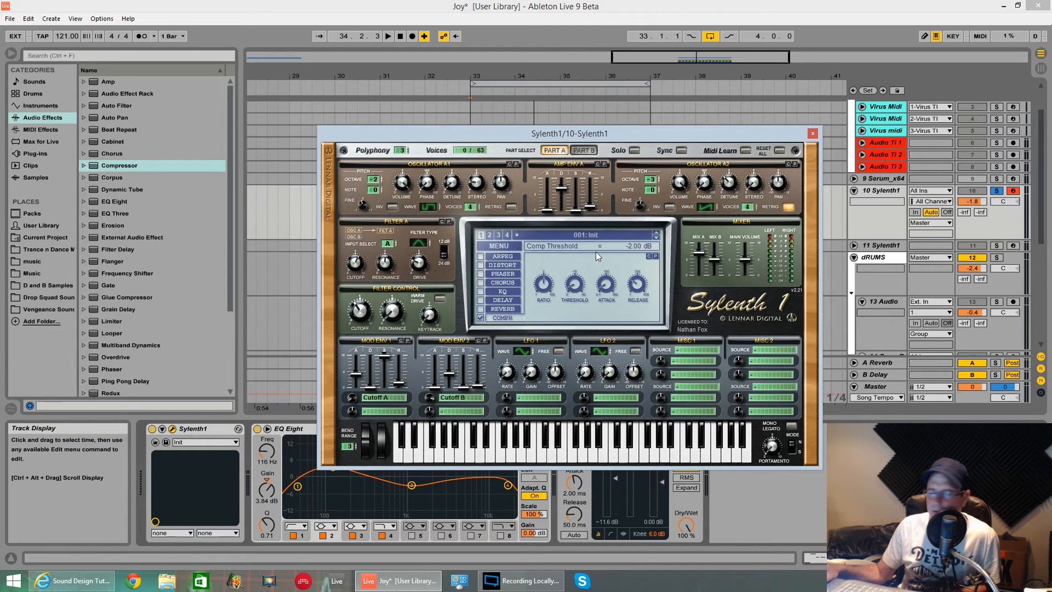
{"action": "left_click_drag", "start_coordinate": [605, 286], "coordinate": [601, 263]}
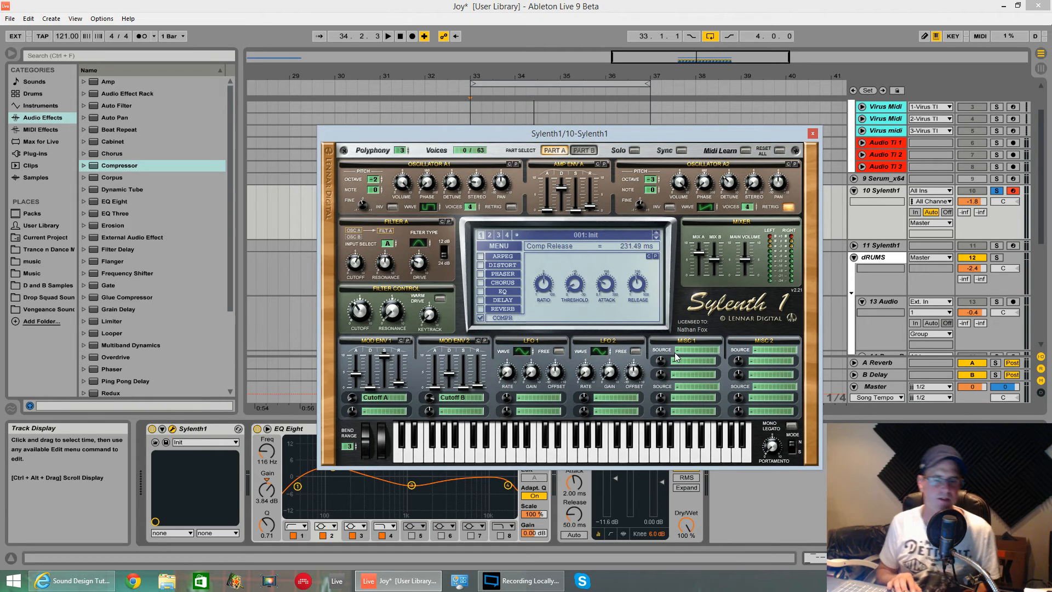
{"action": "key", "text": "space"}
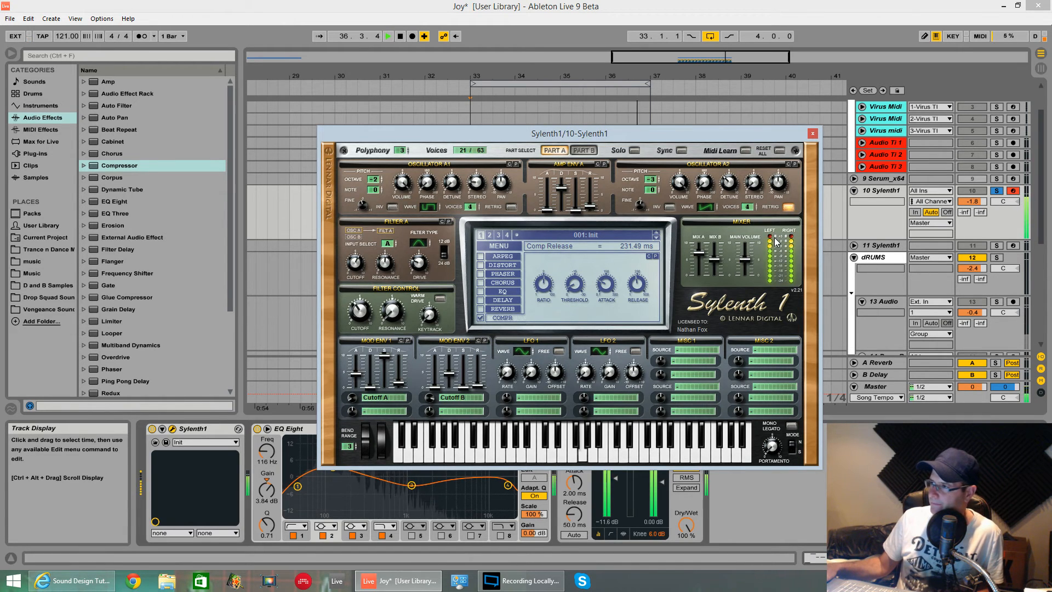
{"action": "key", "text": "space"}
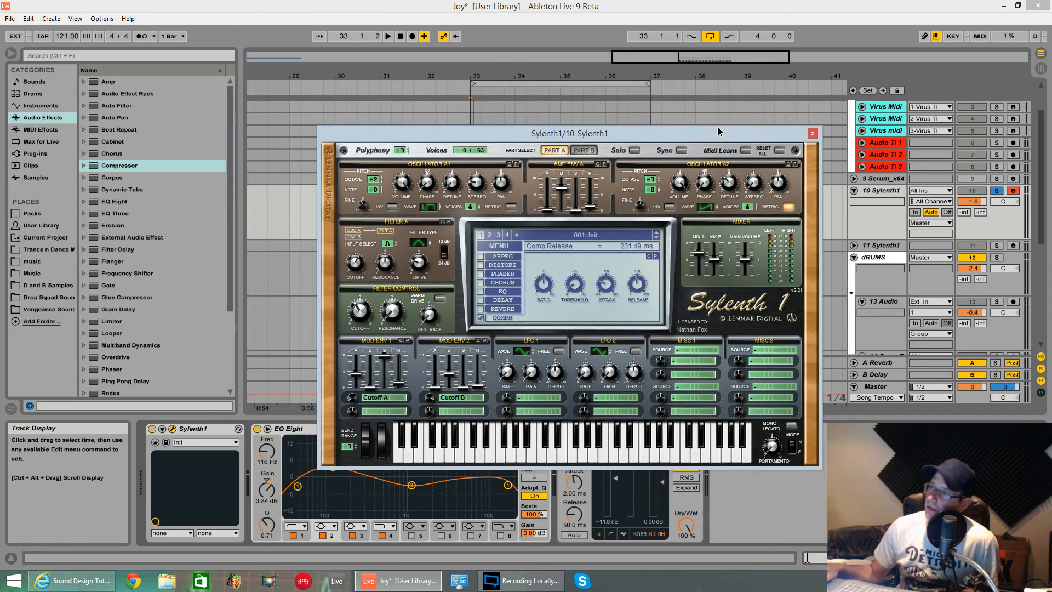
Turn on Mono Legato and unsolo the 10 Sylenth1 track during playback to hear the bass with the other tracks
{"action": "left_click_drag", "start_coordinate": [718, 128], "coordinate": [704, 93]}
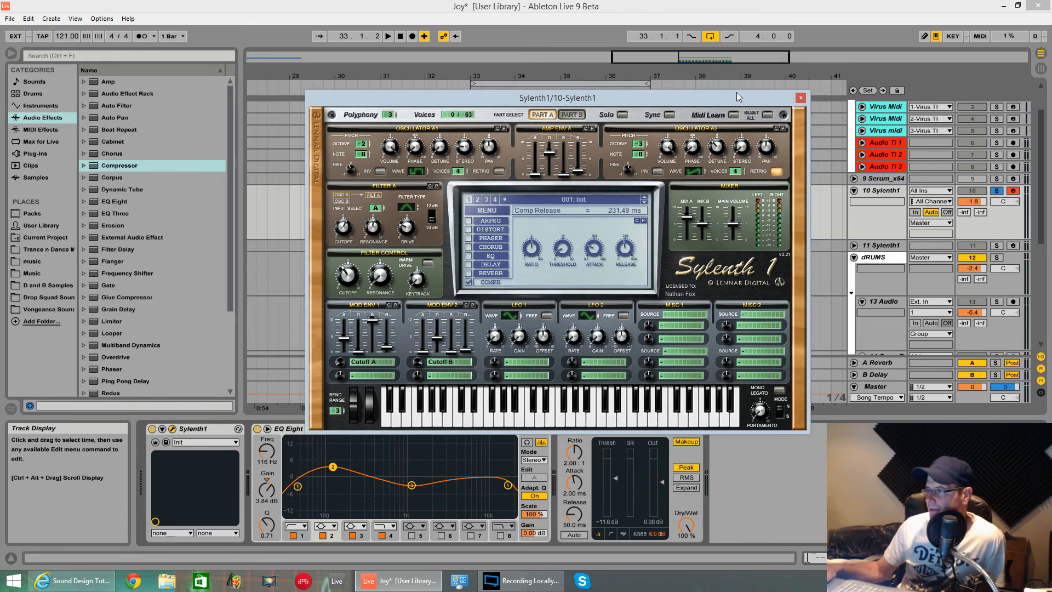
{"action": "left_click", "coordinate": [779, 390]}
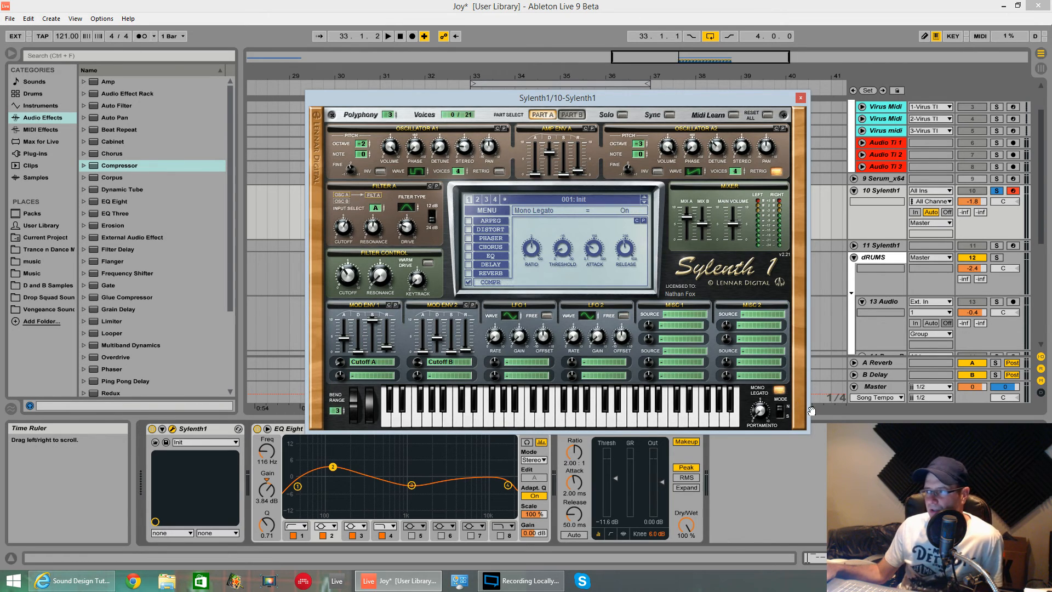
{"action": "key", "text": "space"}
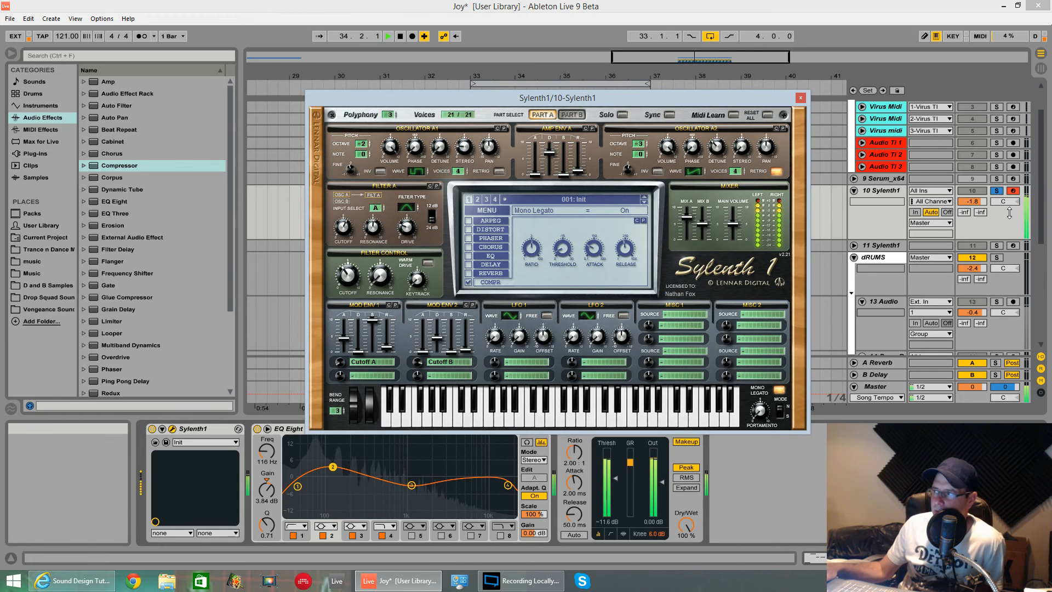
{"action": "left_click", "coordinate": [996, 191]}
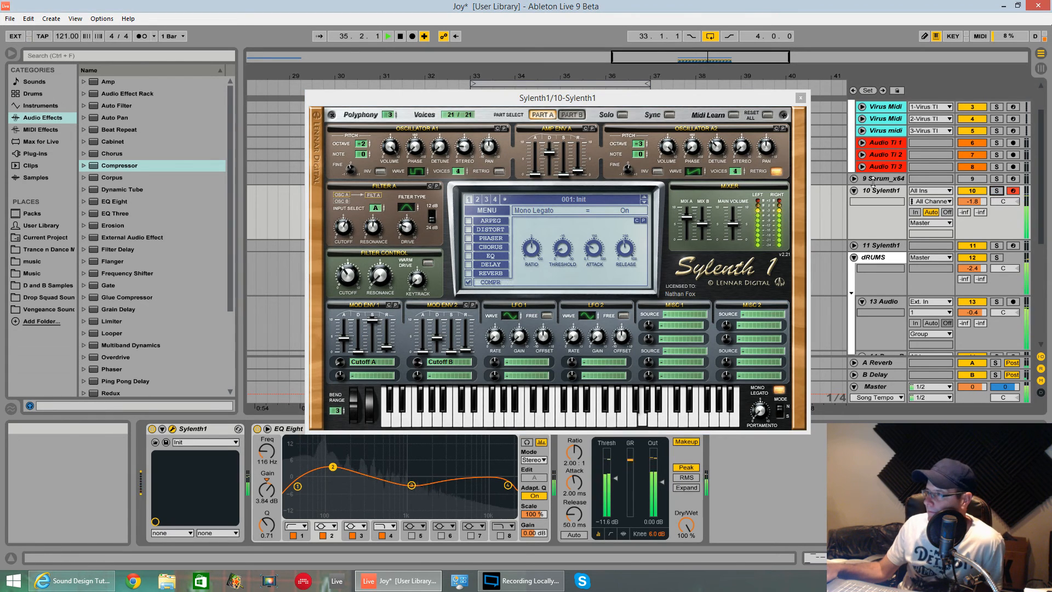
Set Filter A's cutoff to 526.47 Hz while listening to the full mix, and stop playback
{"action": "left_click_drag", "start_coordinate": [758, 99], "coordinate": [774, 145]}
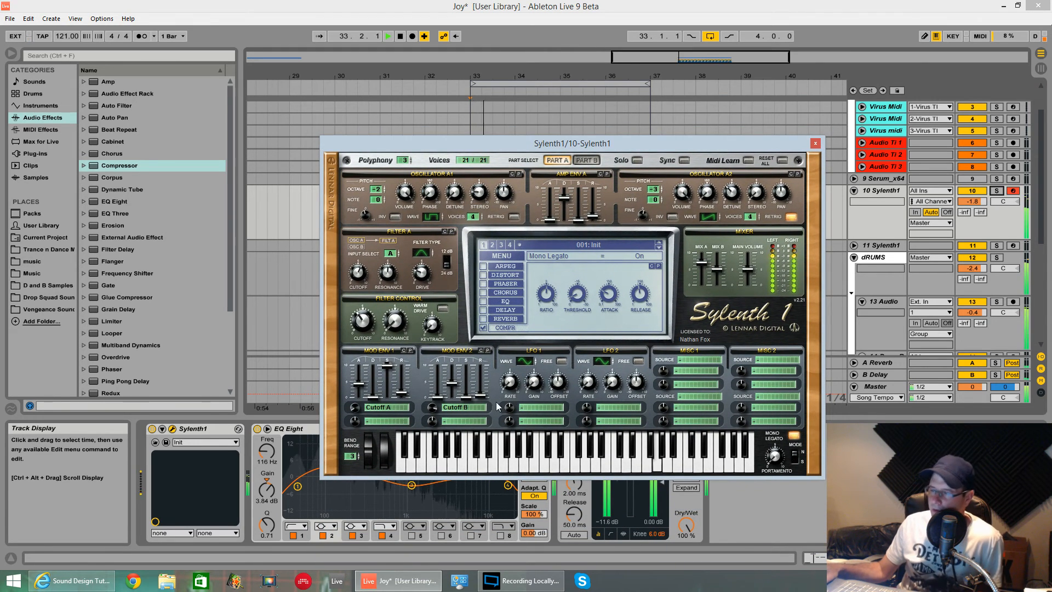
{"action": "left_click", "coordinate": [361, 272]}
{"action": "left_click_drag", "start_coordinate": [360, 272], "coordinate": [364, 276]}
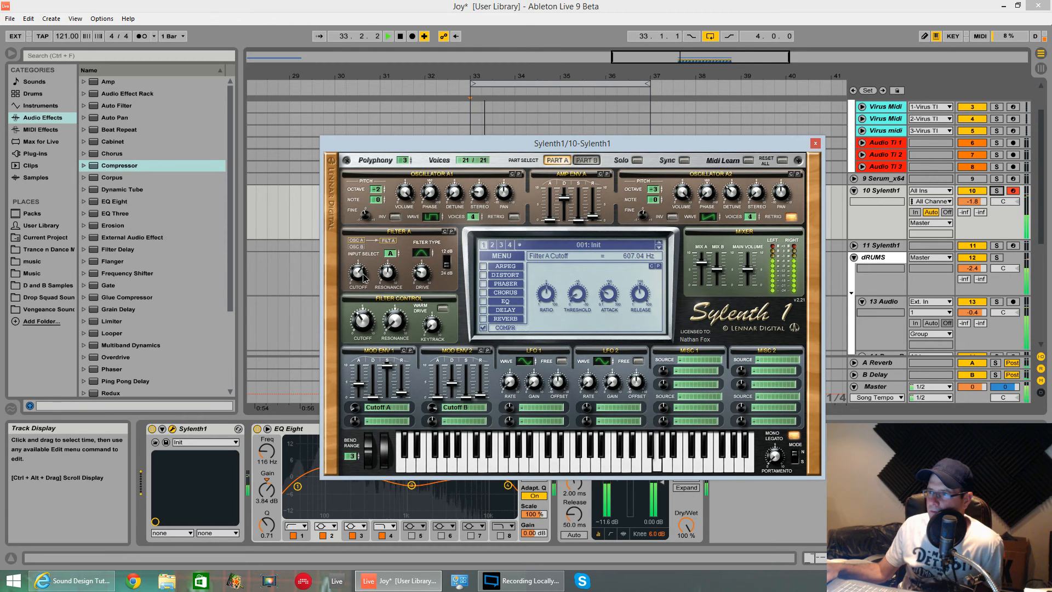
{"action": "key", "text": "space"}
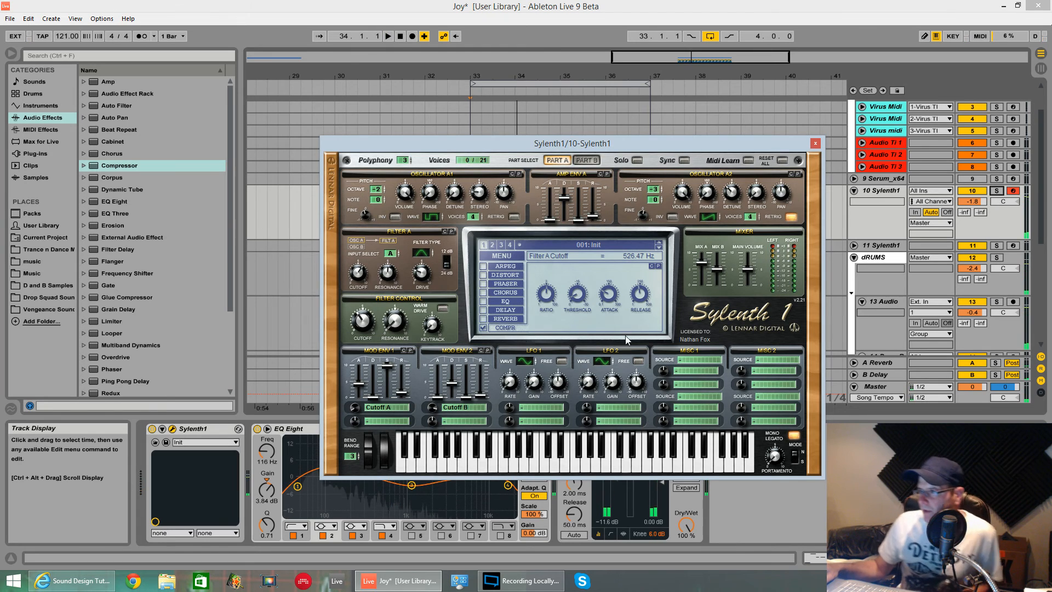
Set the Misc 1 modulation source to ModWheel and route its first destination to Cutoff A with an amount of 1.71
{"action": "left_click", "coordinate": [697, 363]}
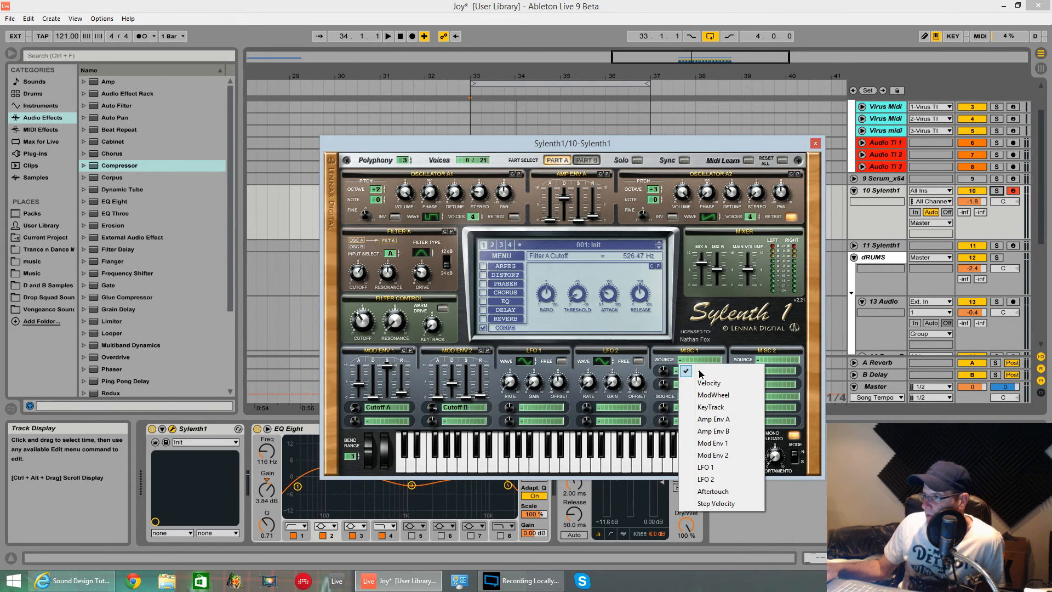
{"action": "left_click", "coordinate": [702, 393]}
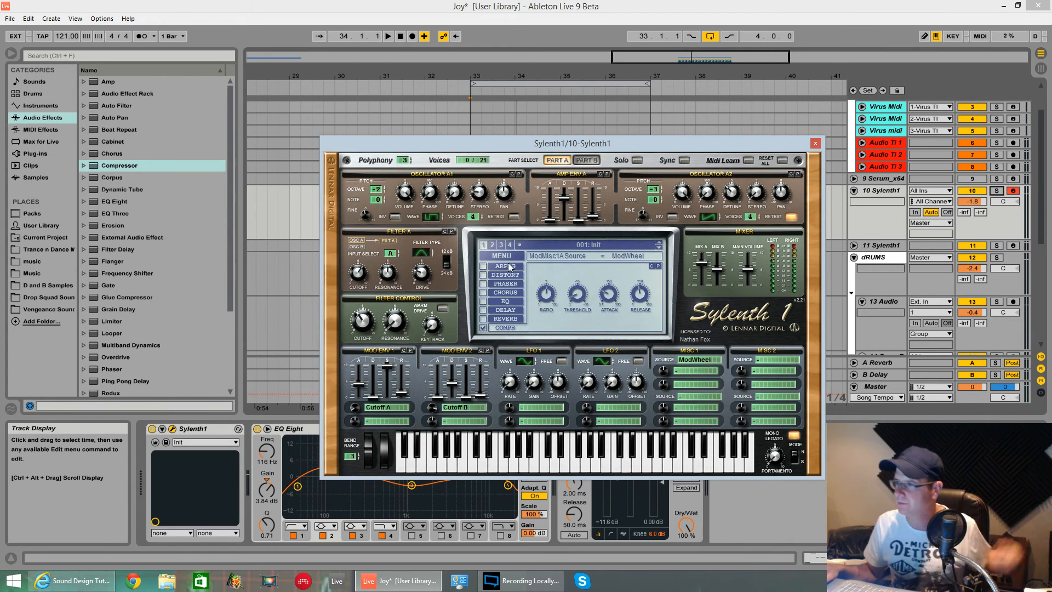
{"action": "left_click", "coordinate": [683, 371]}
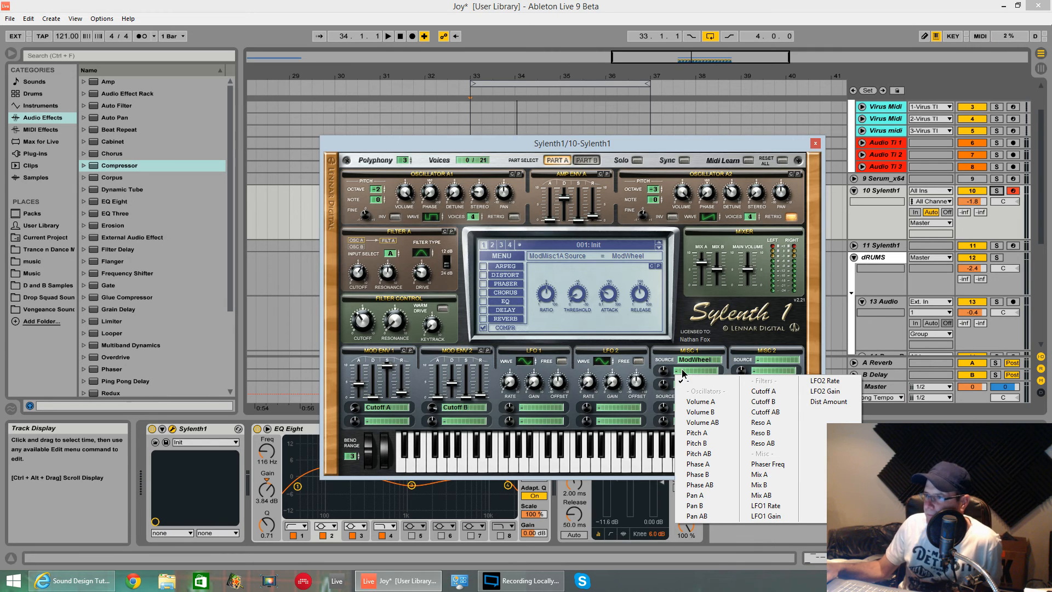
{"action": "left_click", "coordinate": [765, 390]}
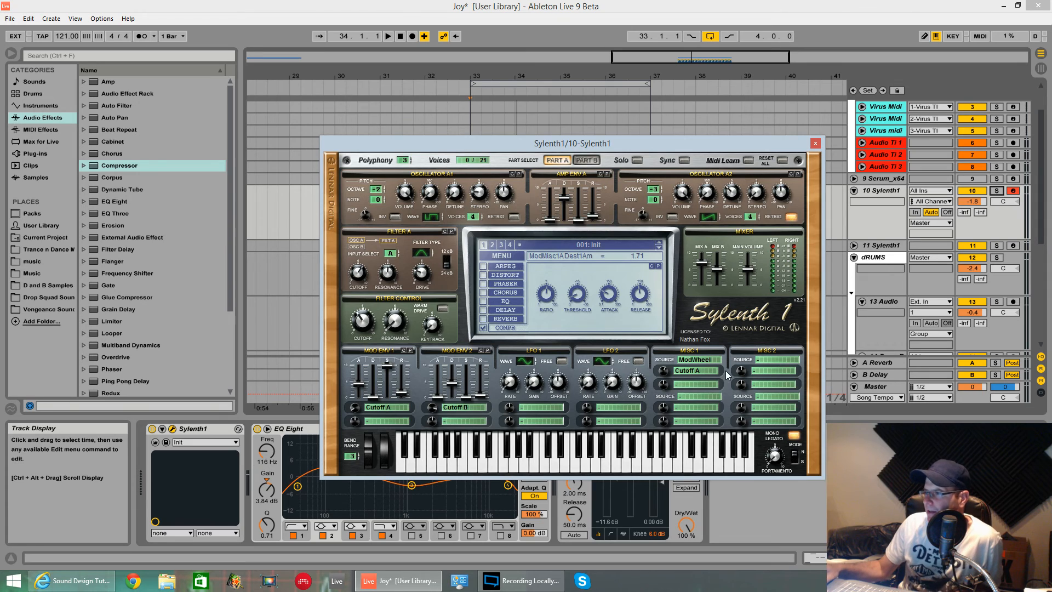
Switch to Part B and route the mod wheel's second Misc 1 destination to Cutoff B with an amount of 1.33
{"action": "left_click", "coordinate": [703, 383]}
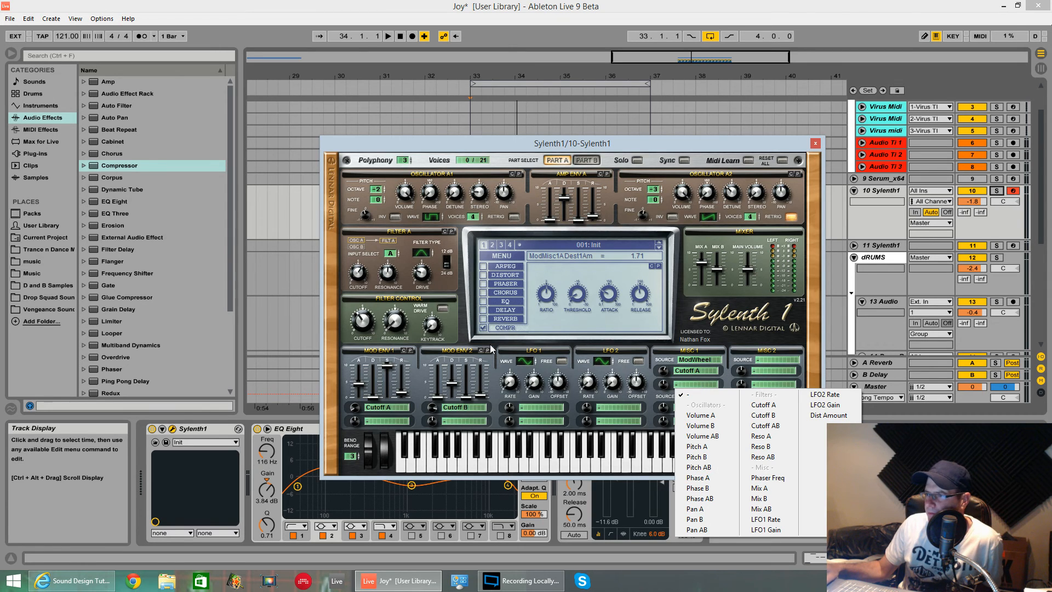
{"action": "left_click", "coordinate": [589, 161]}
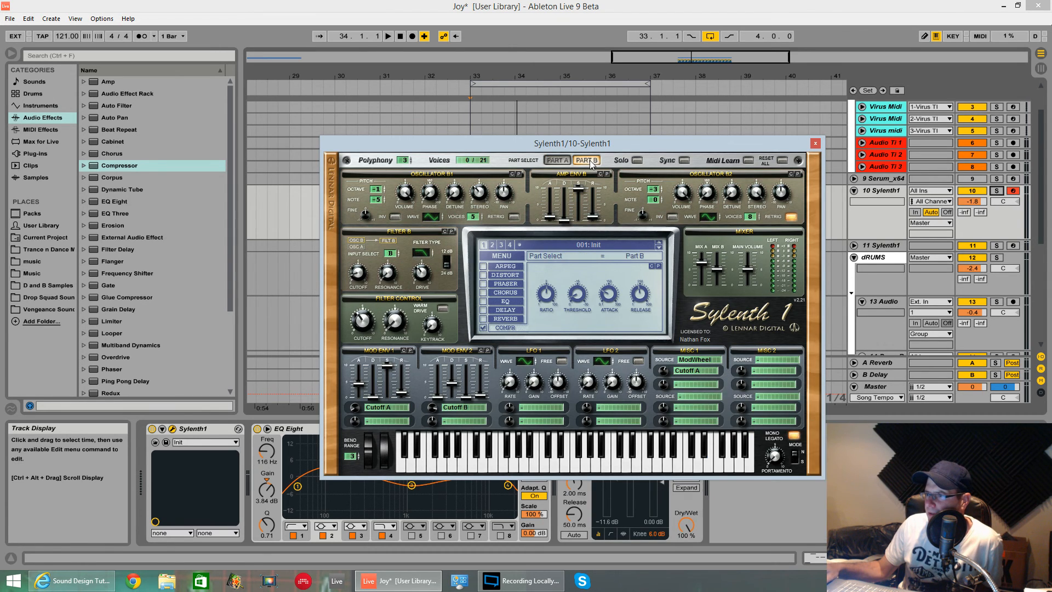
{"action": "left_click", "coordinate": [695, 384]}
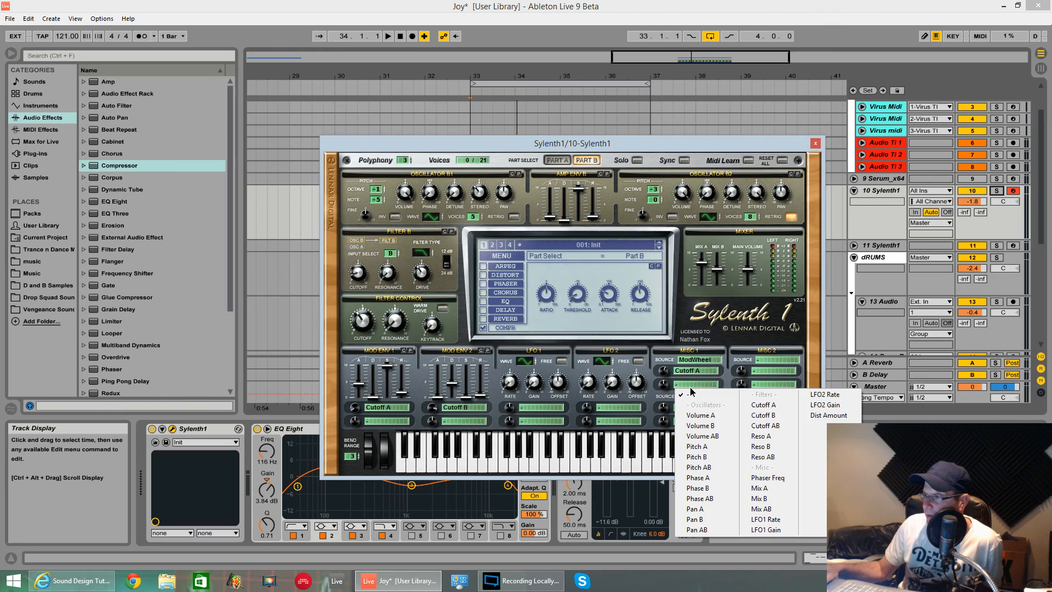
{"action": "left_click", "coordinate": [770, 415]}
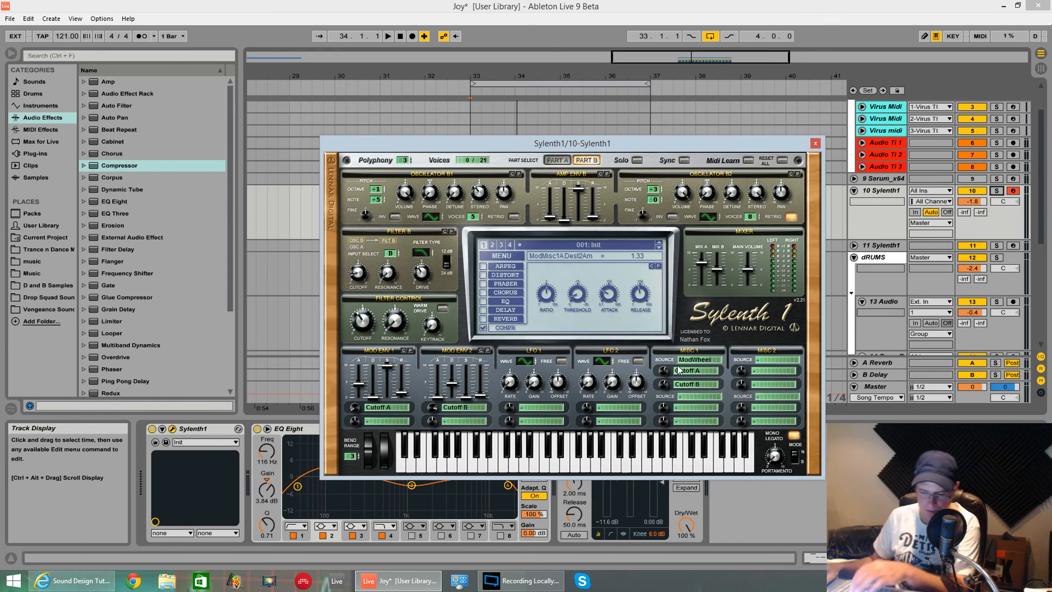
Play the loop while moving the mod wheel to audition the cutoff modulation, and stop playback
{"action": "key", "text": "space"}
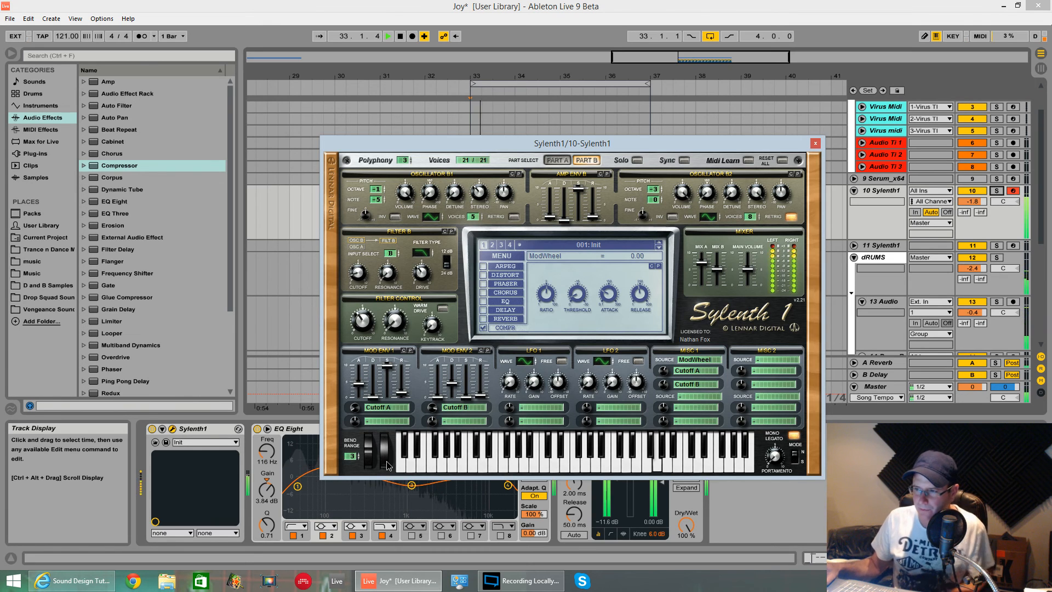
{"action": "left_click_drag", "start_coordinate": [387, 458], "coordinate": [420, 535]}
{"action": "key", "text": "space"}
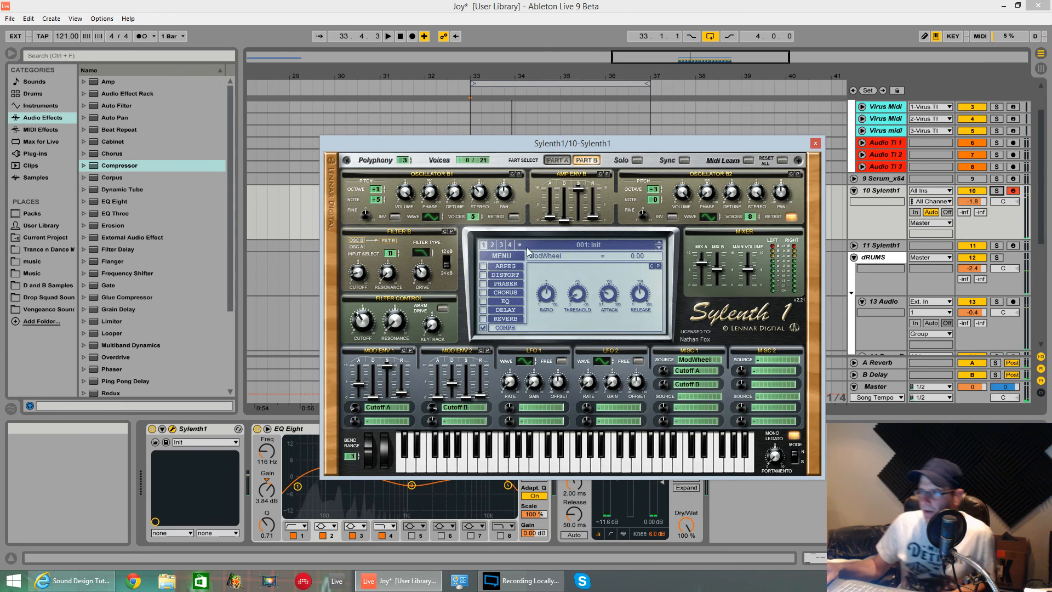
Save the finished bass patch as a preset file named Ill Phill in the Sylenth 1 folder
{"action": "left_click", "coordinate": [501, 255]}
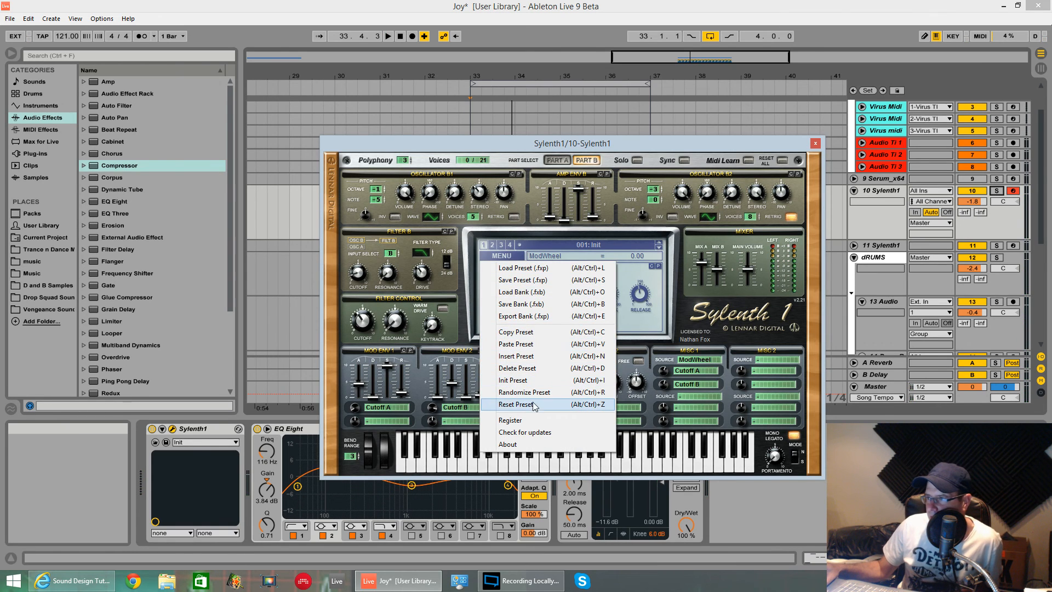
{"action": "left_click", "coordinate": [528, 280]}
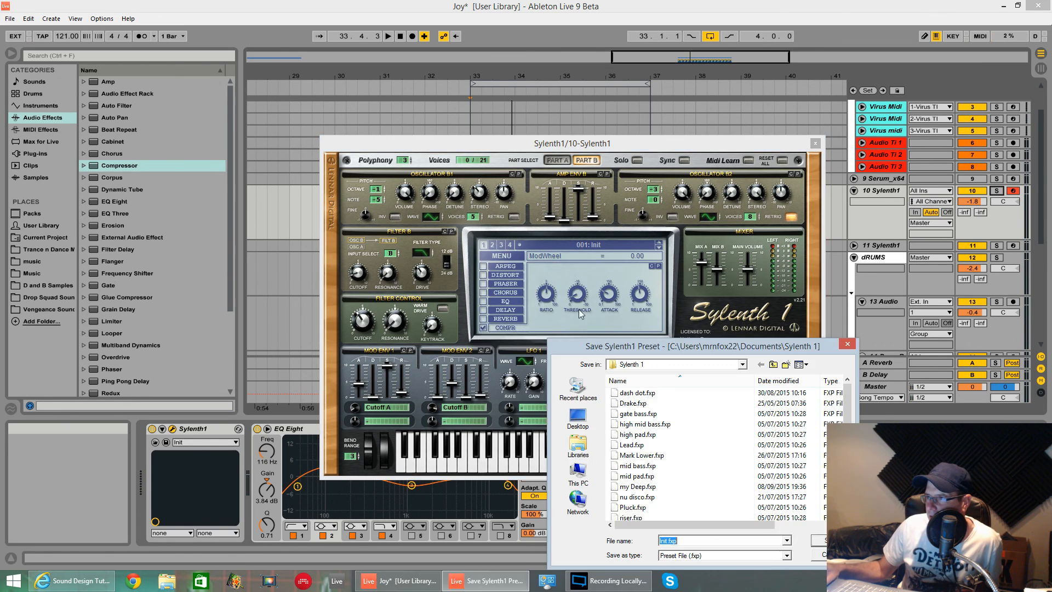
{"action": "left_click", "coordinate": [700, 538]}
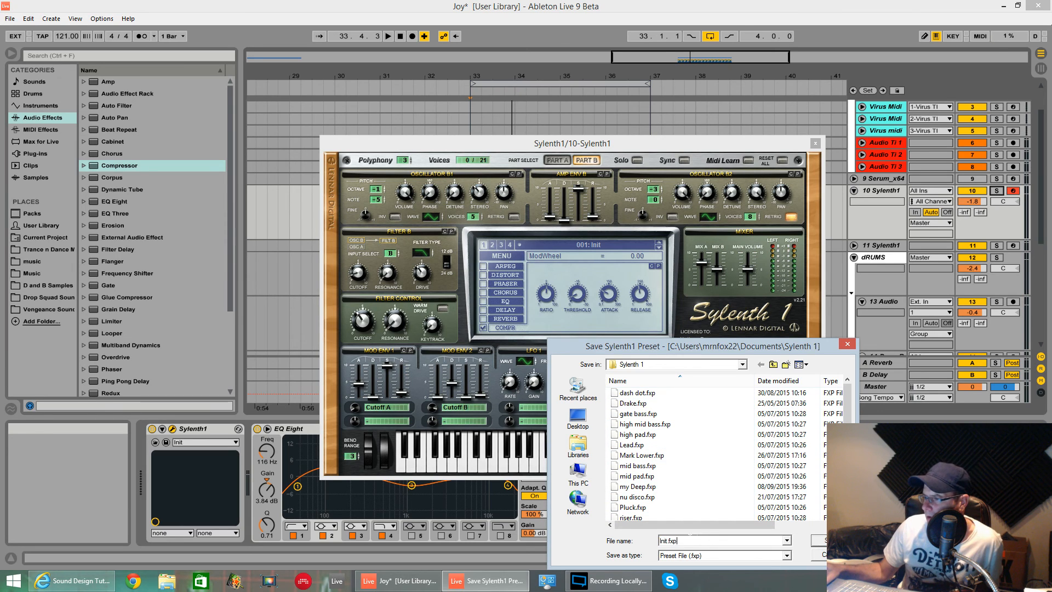
{"action": "double_click", "coordinate": [691, 537]}
{"action": "key", "text": "BackSpace"}
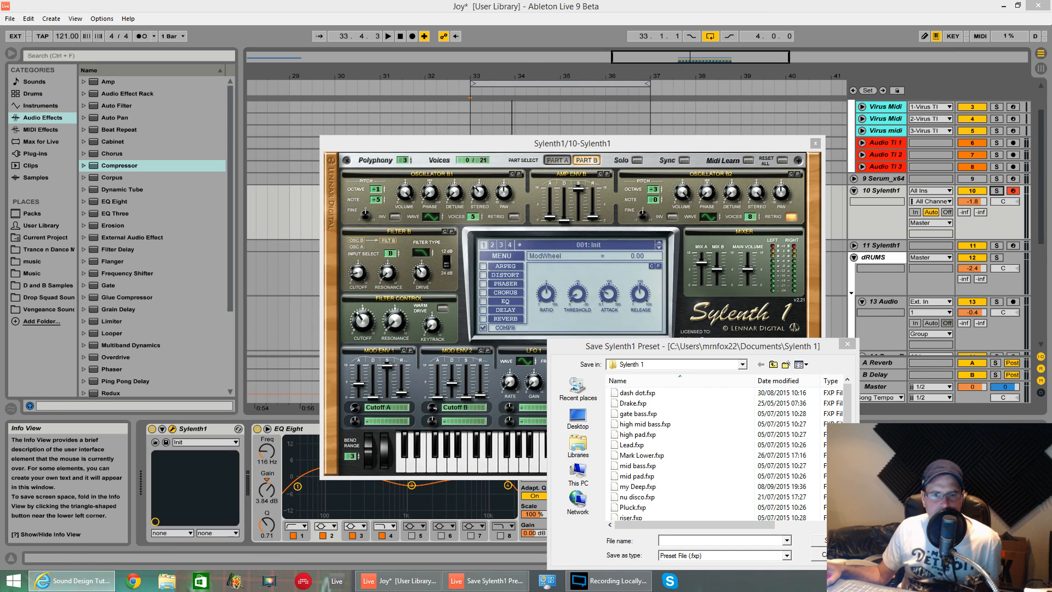
{"action": "left_click", "coordinate": [690, 540]}
{"action": "type", "text": "Ill"}
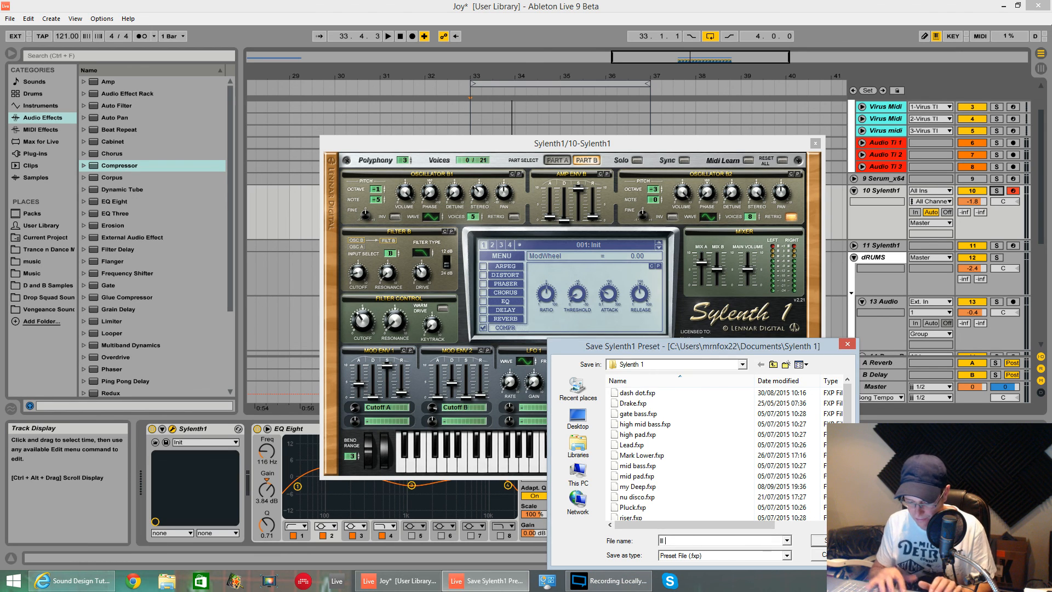
{"action": "type", "text": " Phill"}
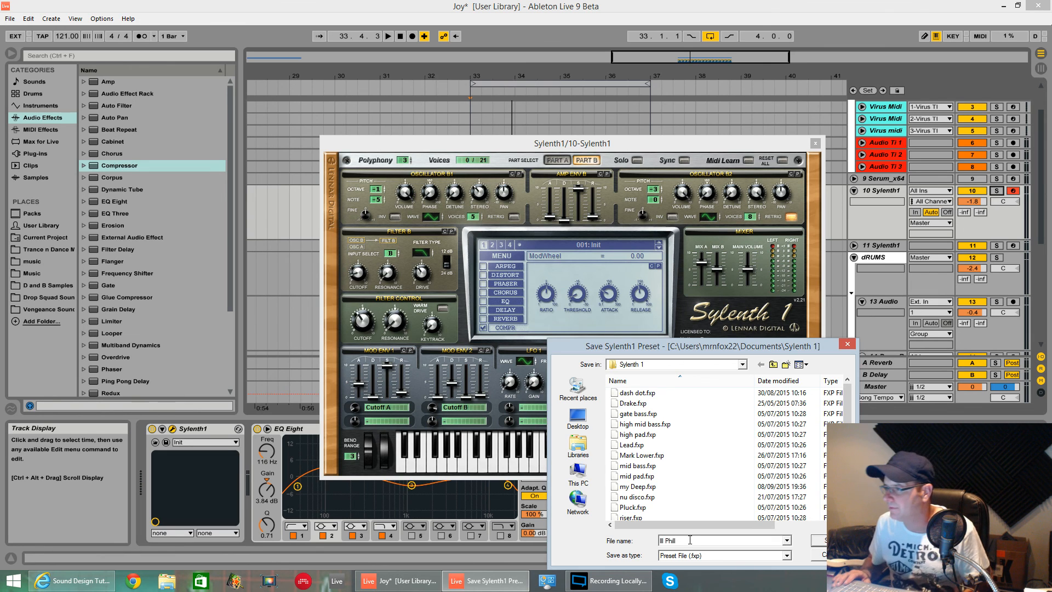
{"action": "key", "text": "Return"}
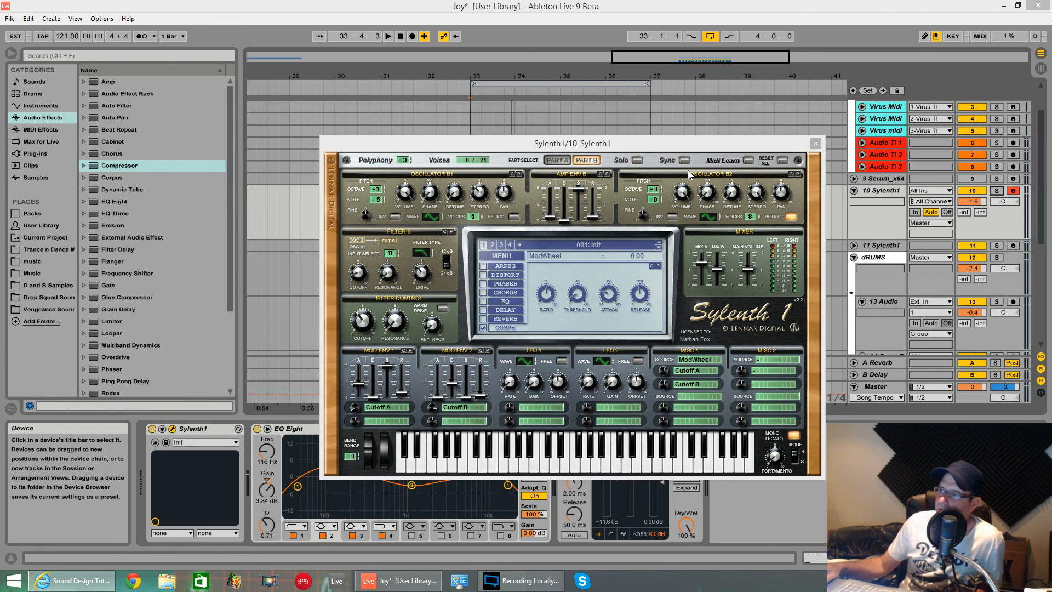